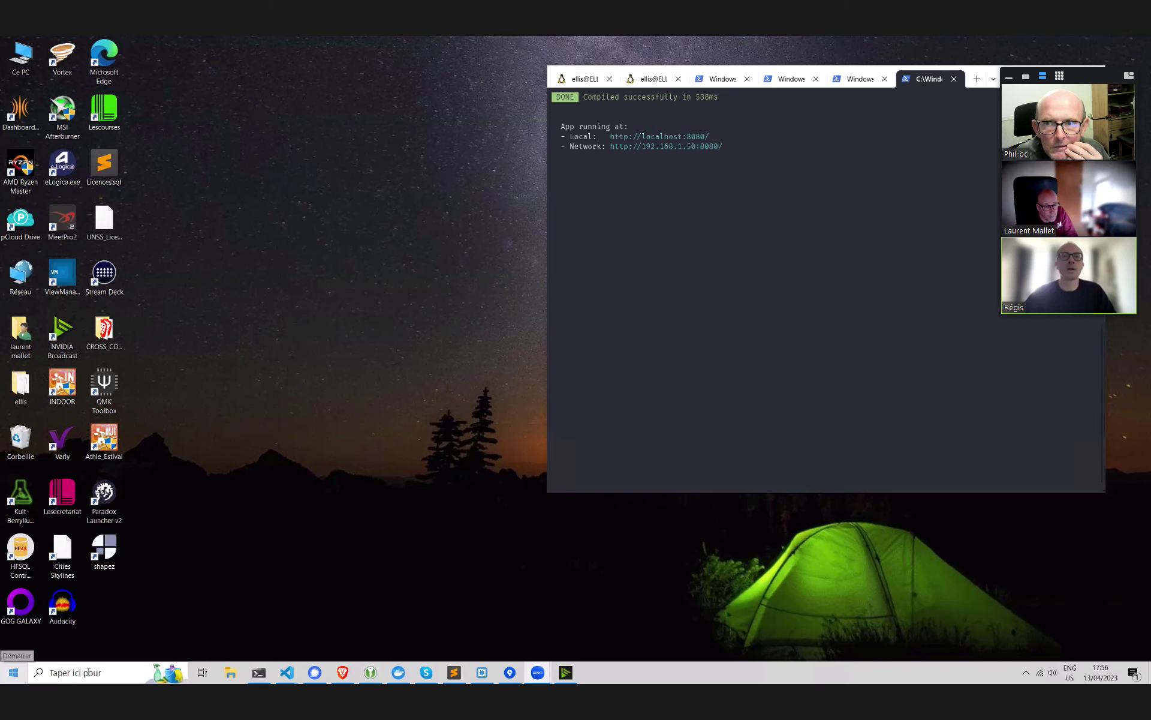
Search for 'finish' from the taskbar and launch FinishLynx
{"action": "left_click", "coordinate": [93, 672]}
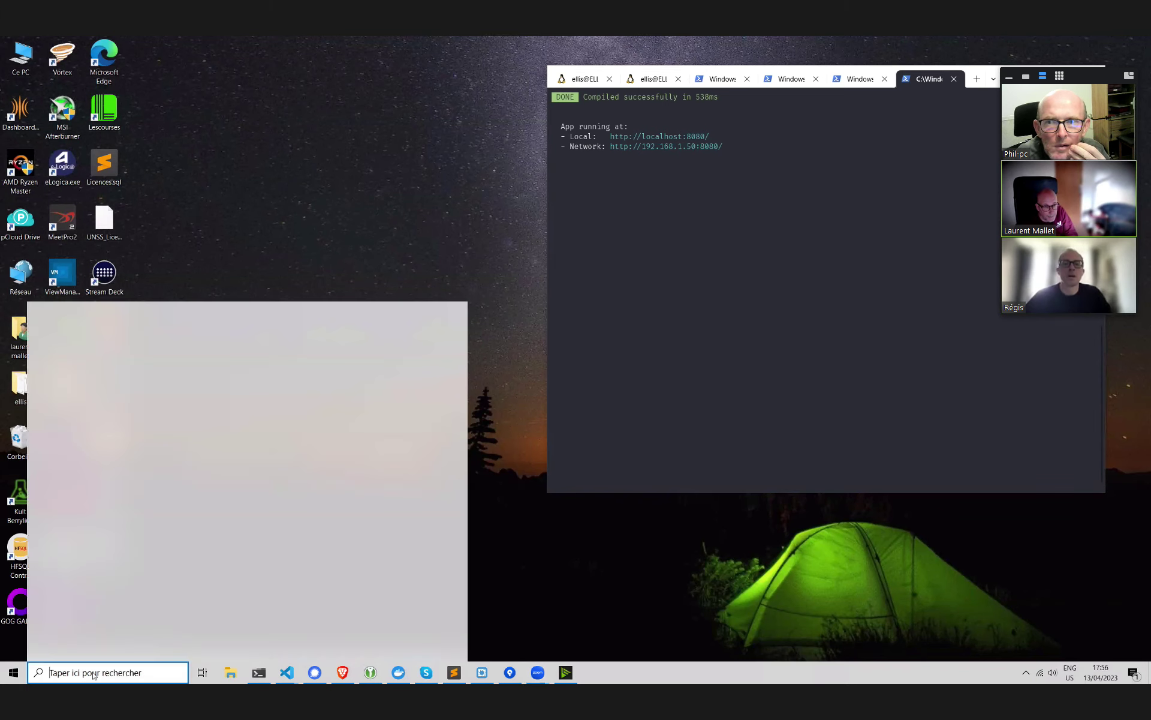
{"action": "type", "text": "finish"}
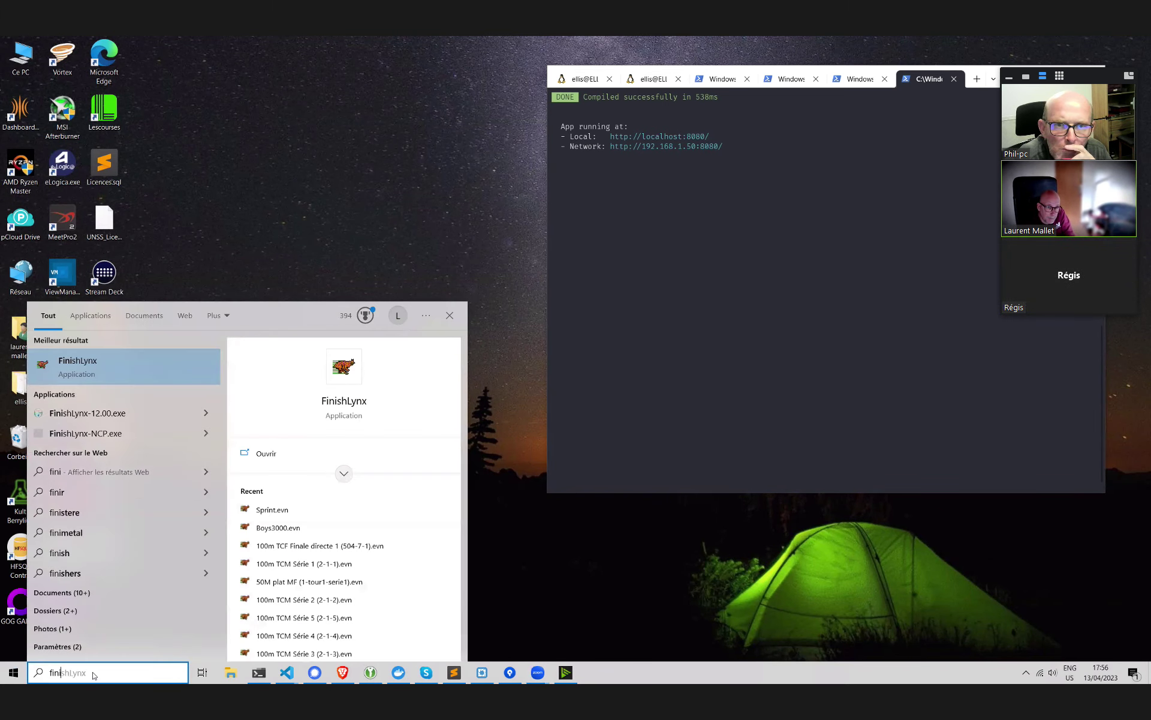
{"action": "key", "text": "Escape"}
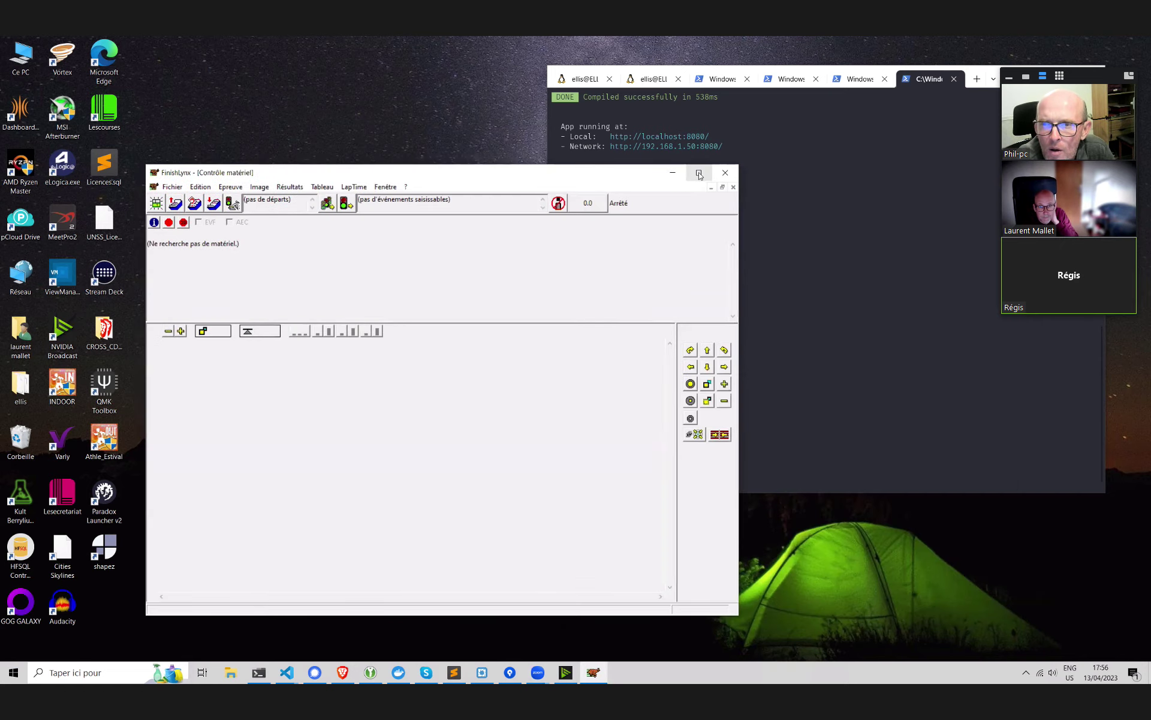
Maximize the FinishLynx window and bring up the Tableau scoreboard commands
{"action": "left_click", "coordinate": [699, 173]}
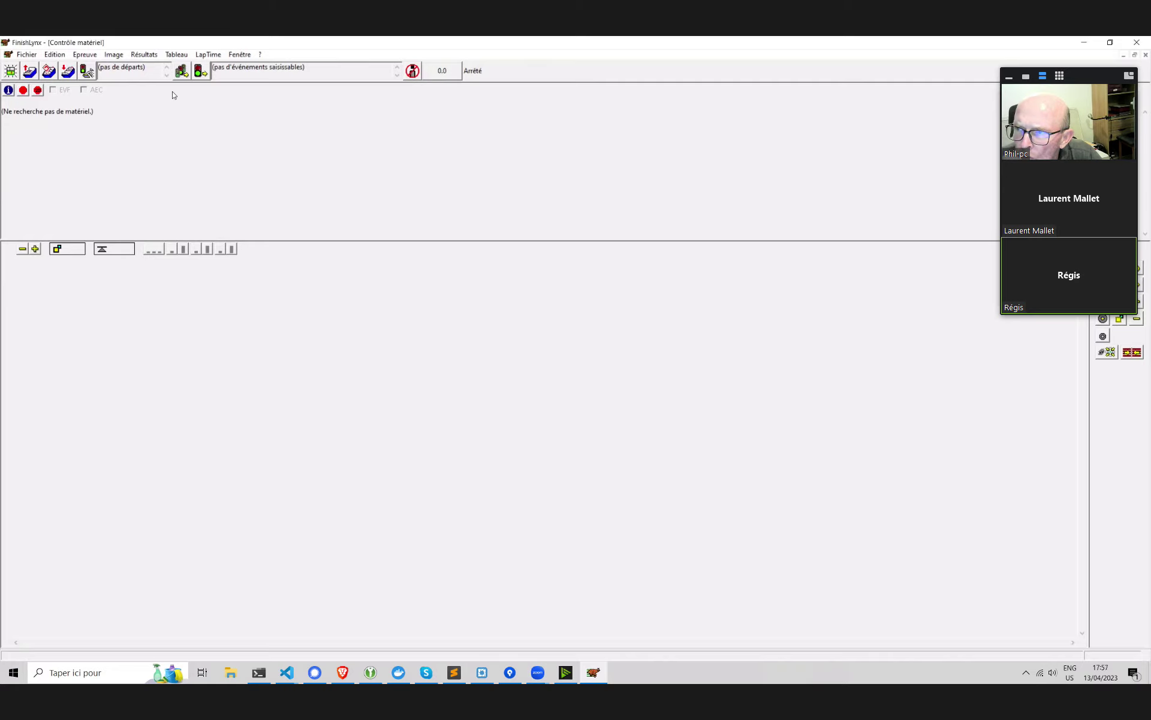
{"action": "left_click", "coordinate": [181, 54]}
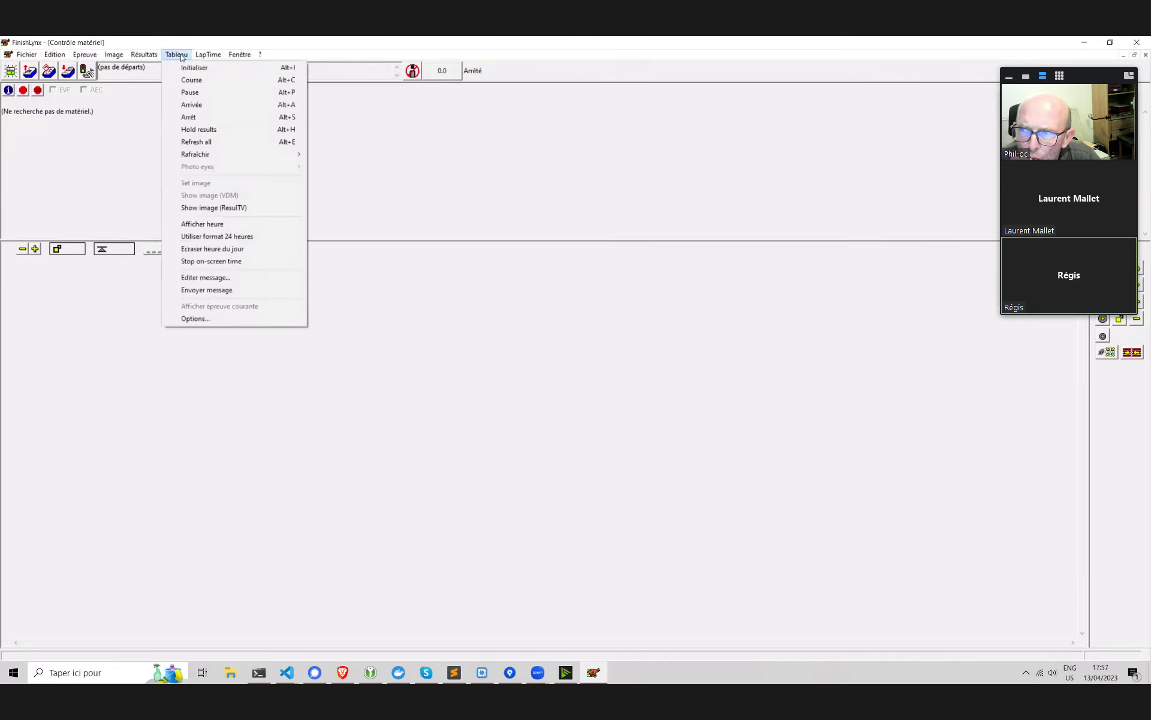
Open Tableau > Options for board AL, move the dialog aside, and launch File Explorer
{"action": "left_click", "coordinate": [199, 322]}
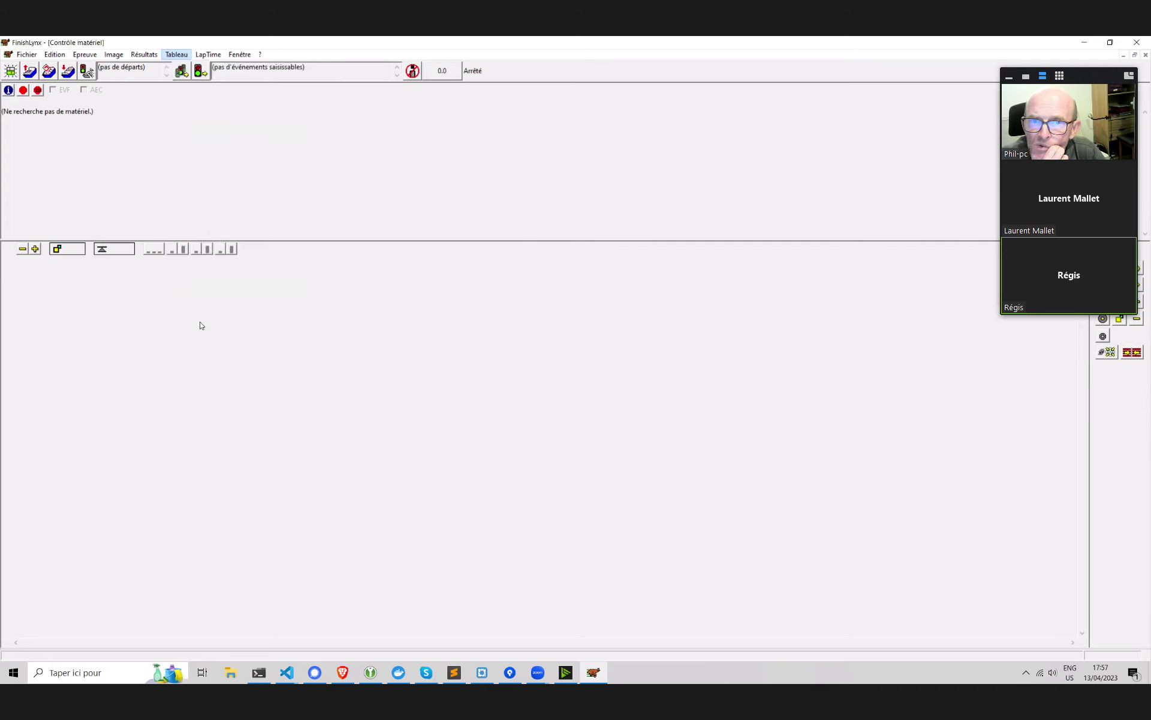
{"action": "left_click", "coordinate": [176, 54]}
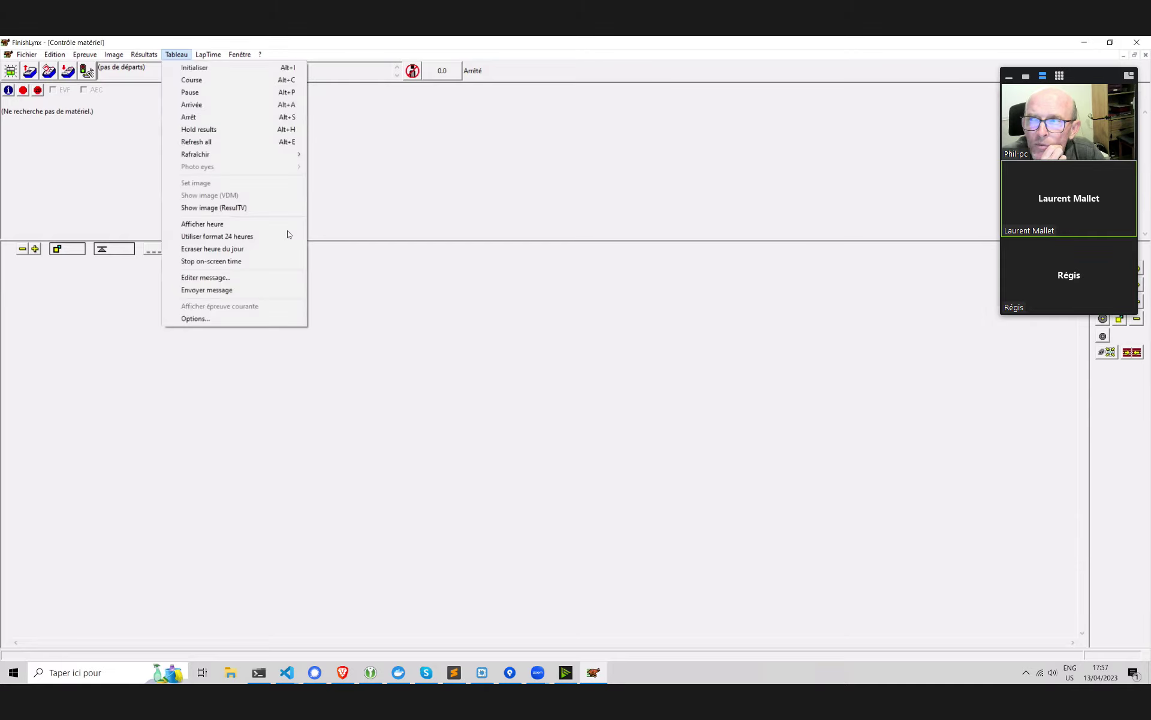
{"action": "left_click", "coordinate": [215, 318]}
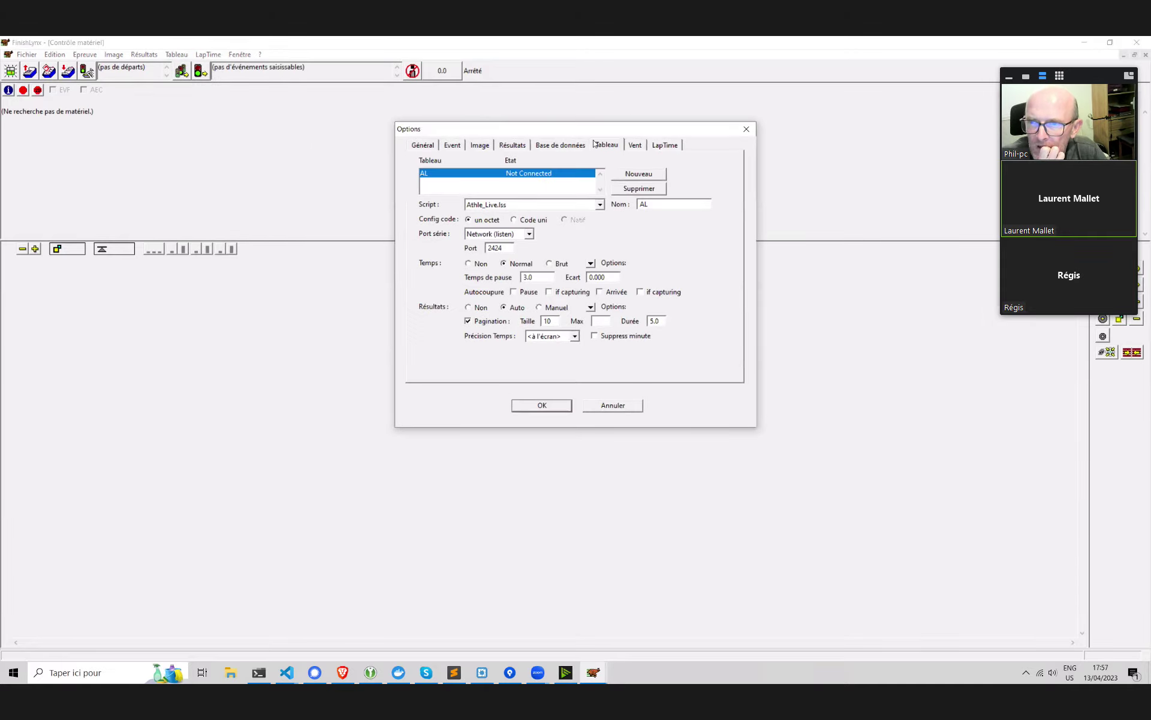
{"action": "left_click_drag", "start_coordinate": [583, 128], "coordinate": [455, 115]}
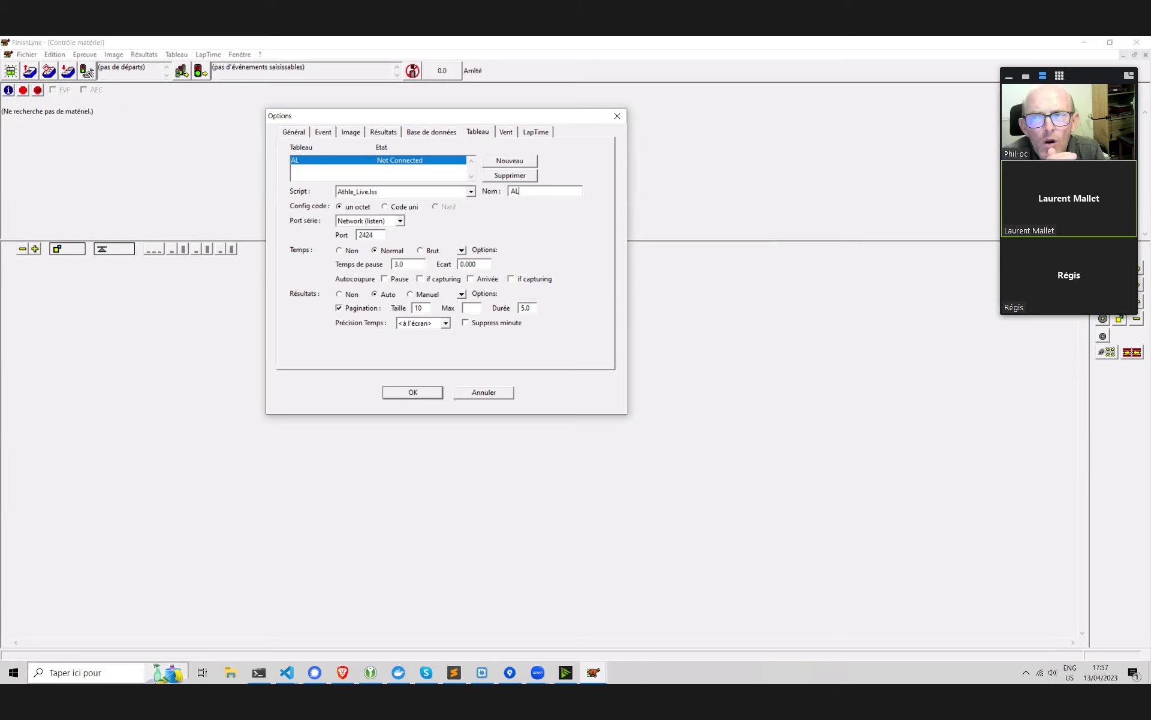
{"action": "left_click", "coordinate": [230, 672]}
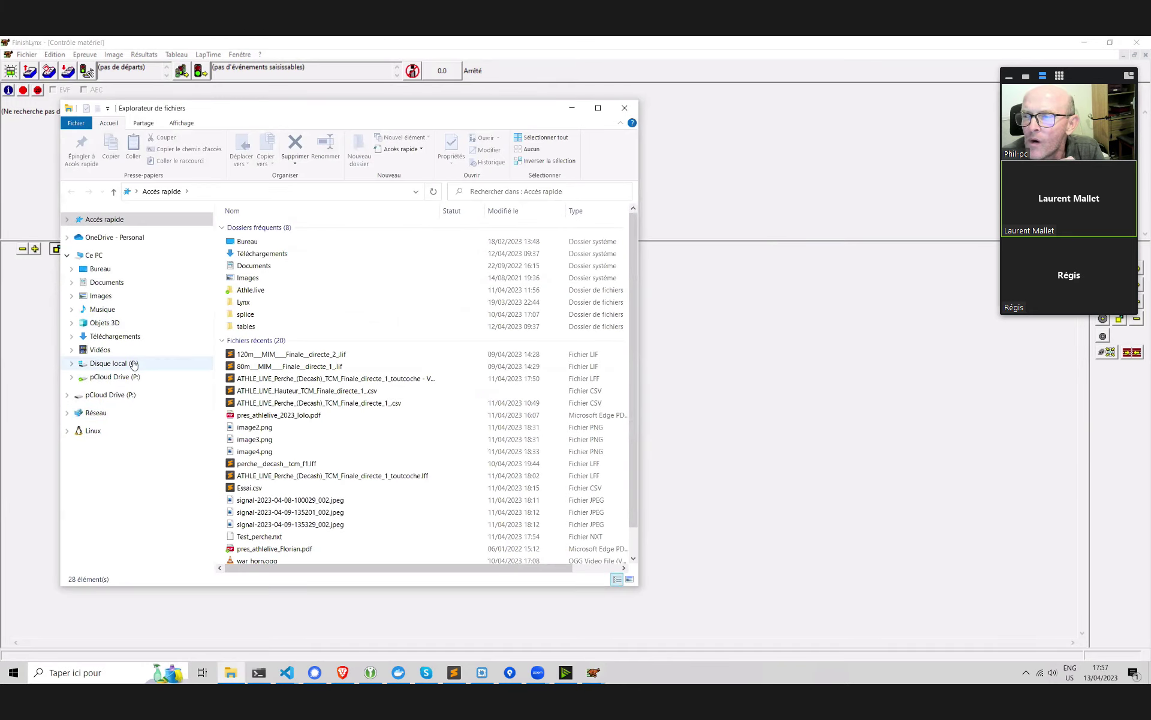
Browse C:\Lynx to locate Athle_Live.lss, then return to FinishLynx's scoreboard options
{"action": "left_click", "coordinate": [130, 364]}
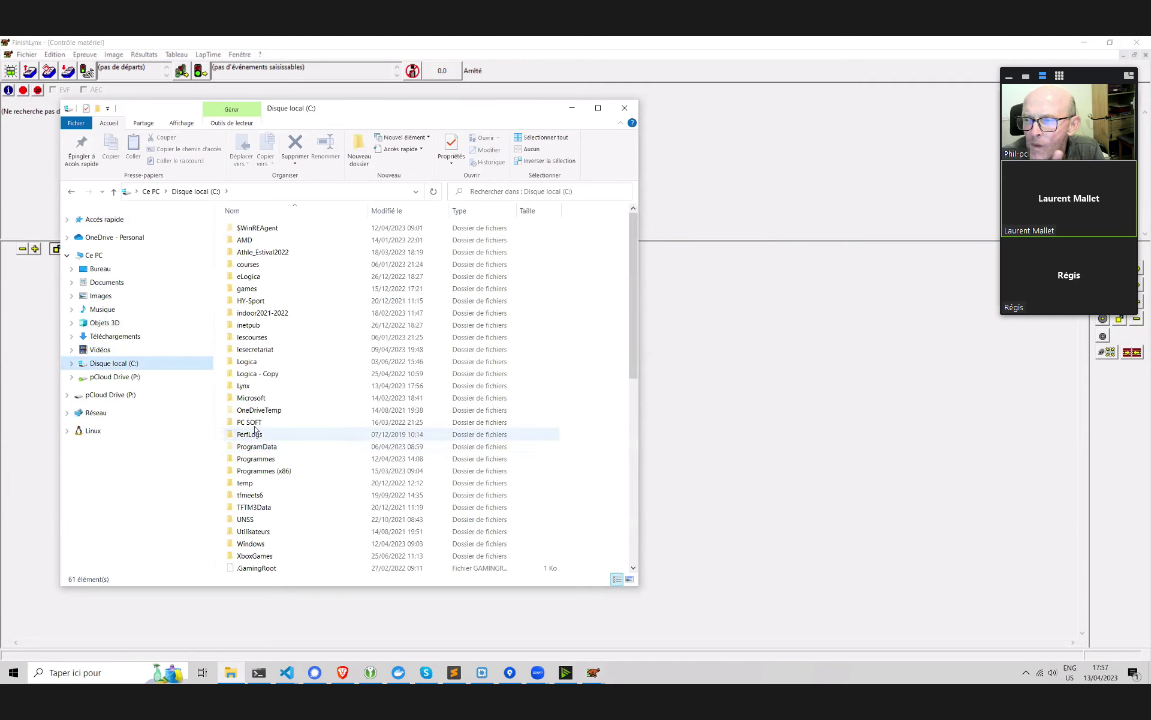
{"action": "double_click", "coordinate": [262, 386]}
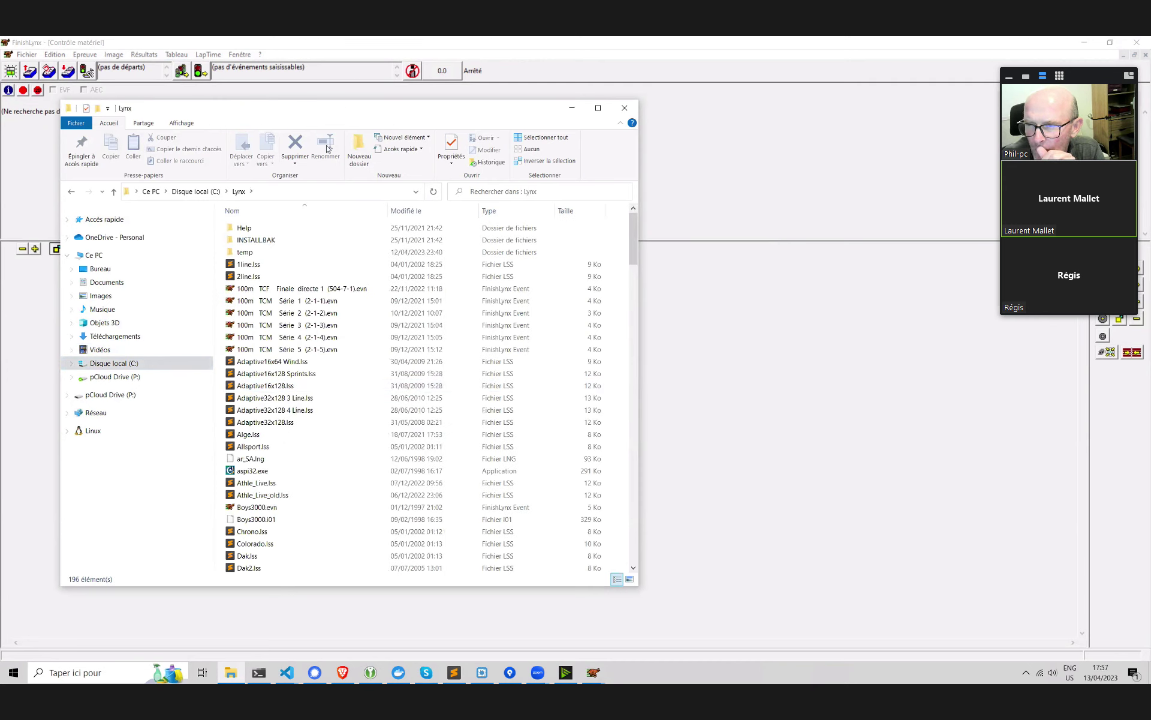
{"action": "scroll", "coordinate": [398, 375], "scroll_direction": "down", "scroll_amount": 6}
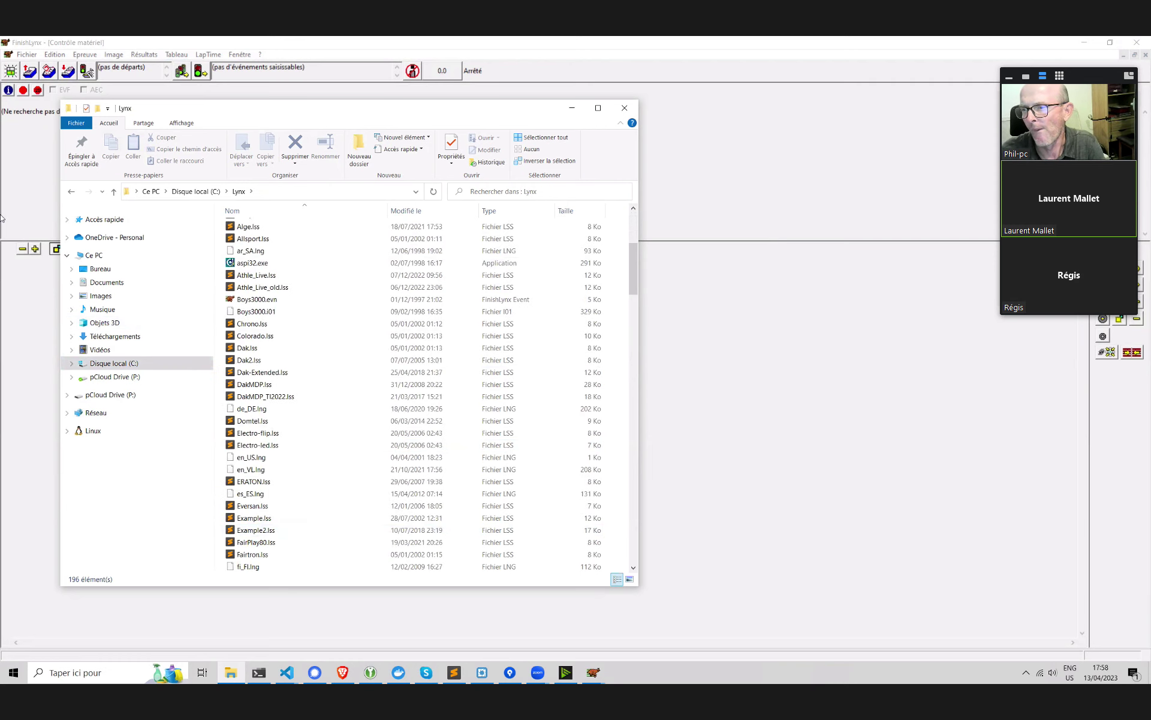
{"action": "scroll", "coordinate": [290, 367], "scroll_direction": "up", "scroll_amount": 2}
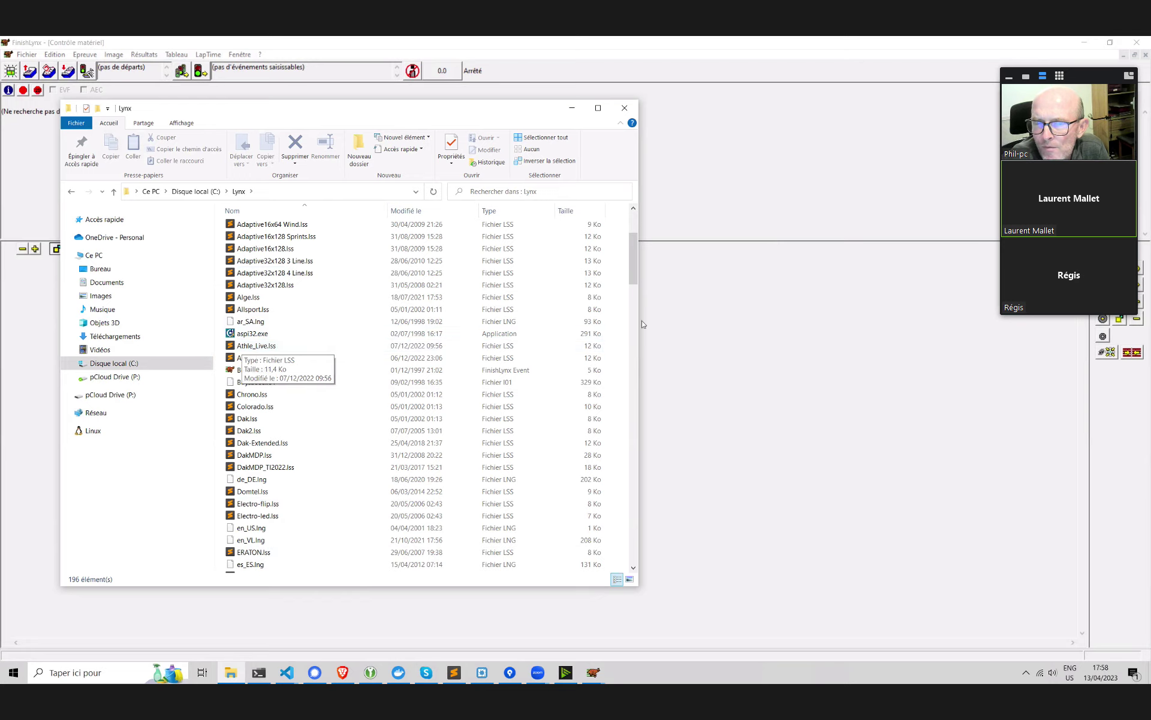
{"action": "left_click", "coordinate": [743, 302]}
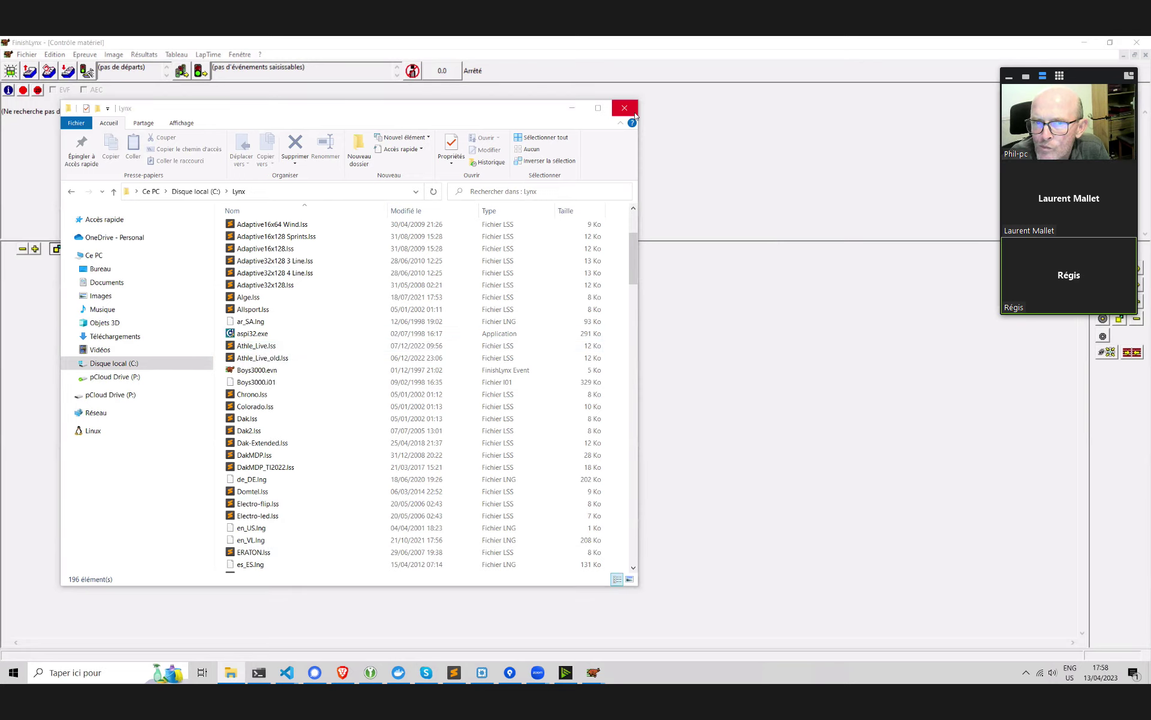
{"action": "double_click", "coordinate": [743, 303]}
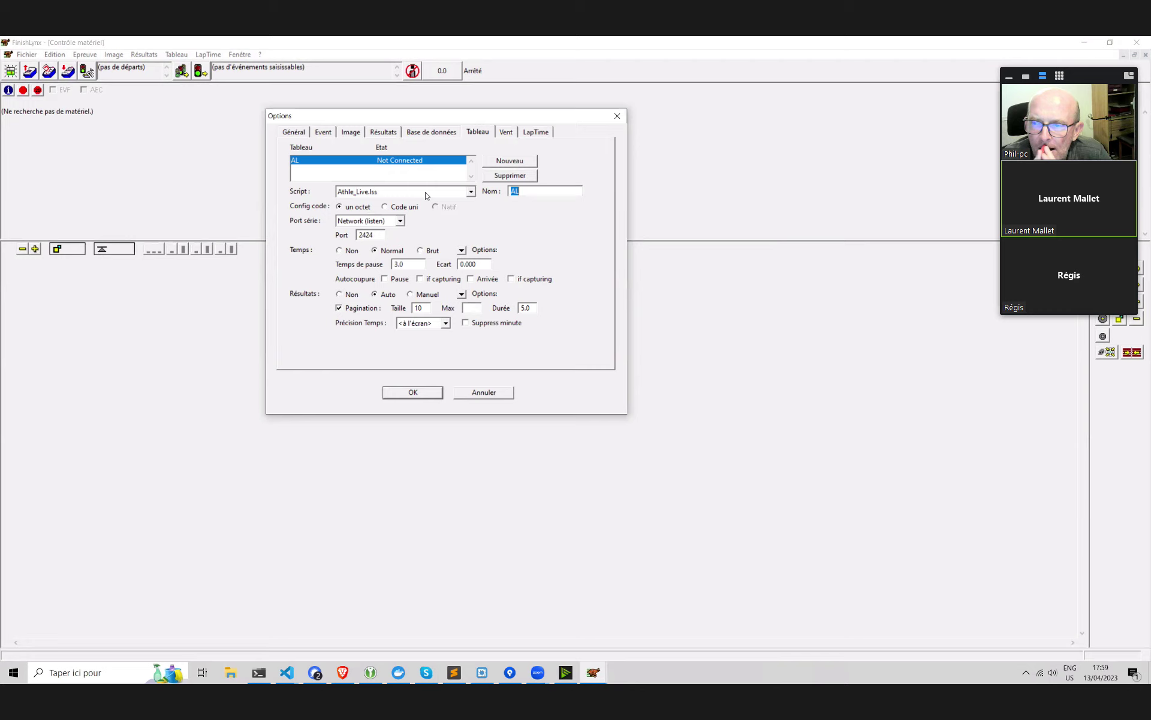
Keep the Athle_Live.lss script, set the port to Network (listen), and confirm board AL
{"action": "left_click", "coordinate": [406, 193]}
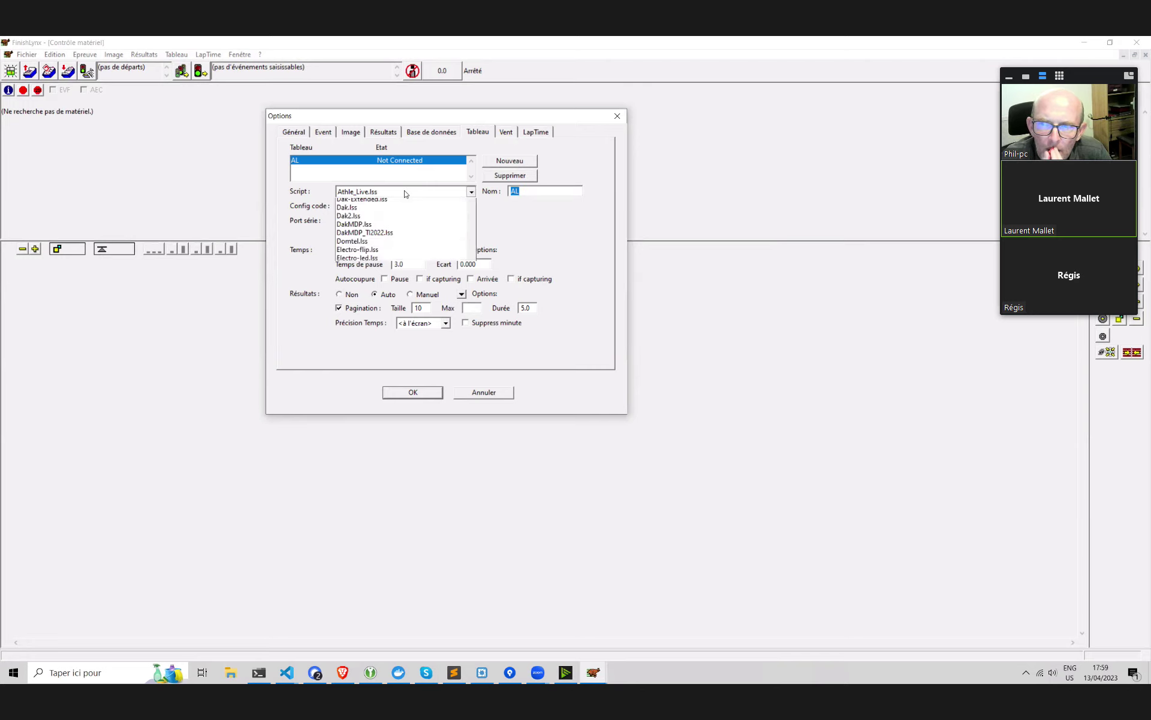
{"action": "left_click", "coordinate": [406, 193]}
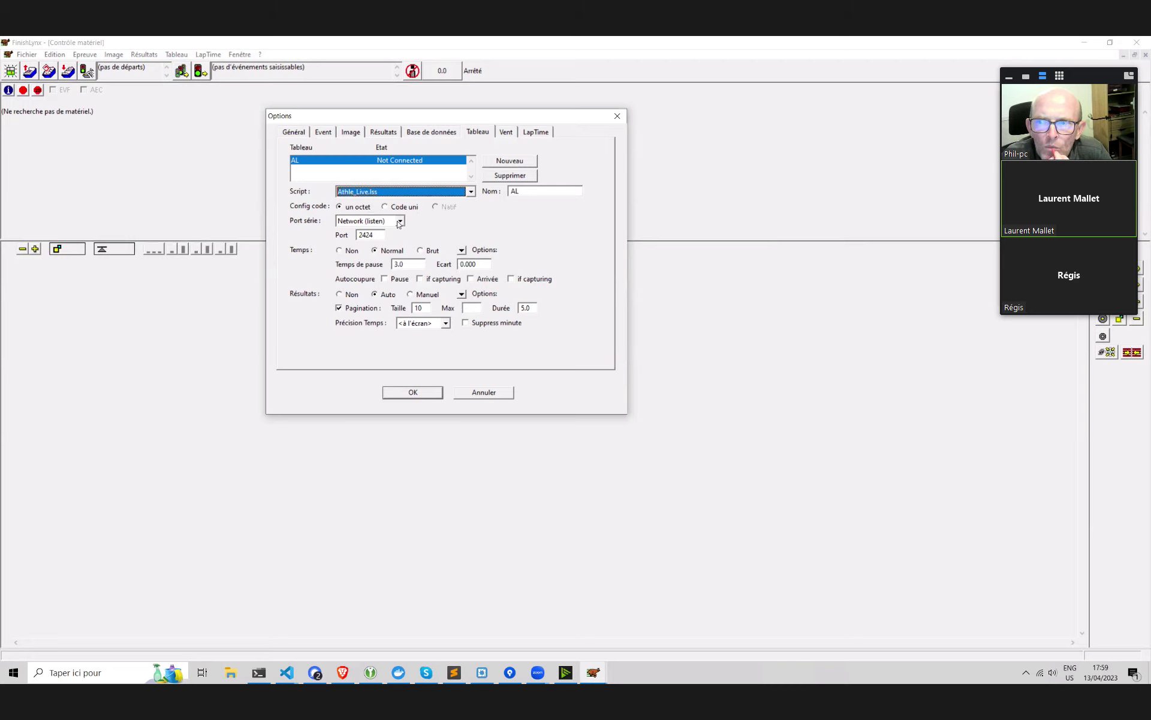
{"action": "left_click", "coordinate": [399, 222]}
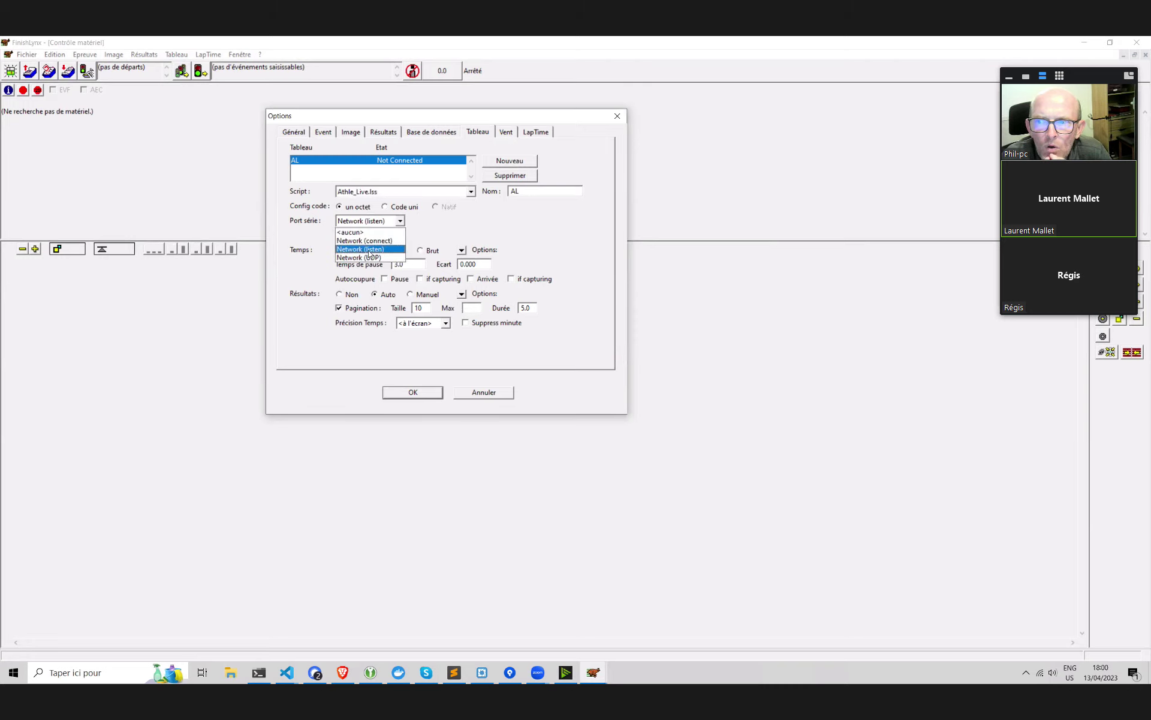
{"action": "left_click", "coordinate": [370, 249]}
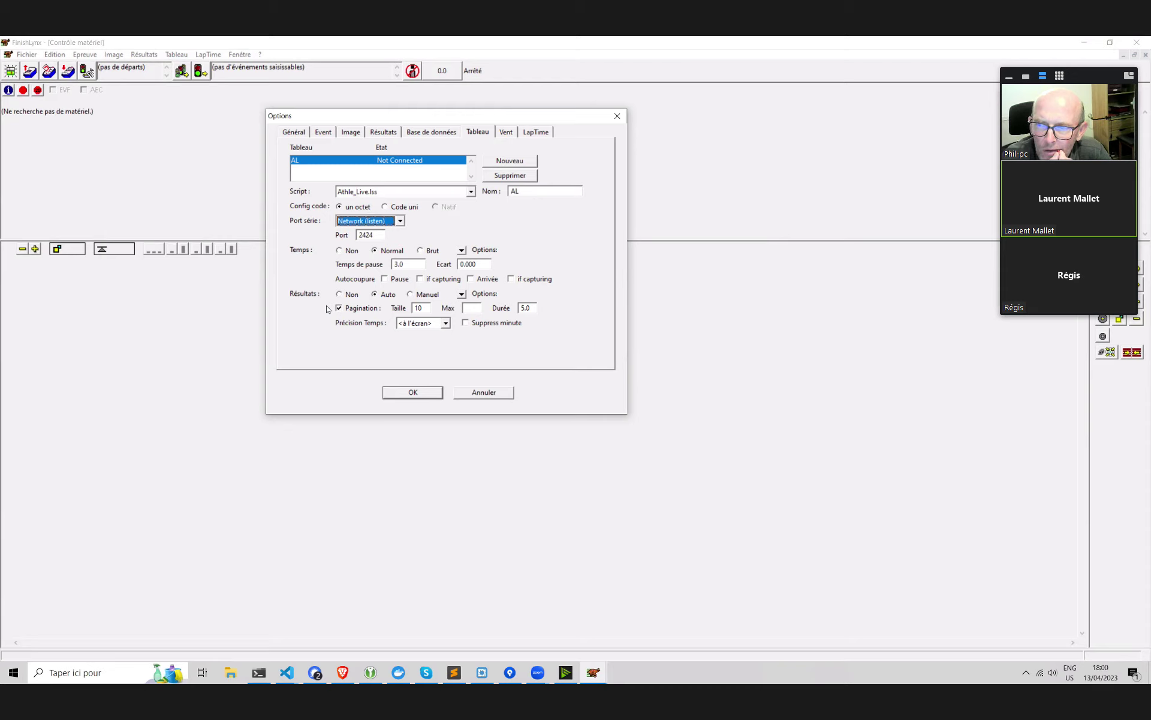
{"action": "left_click", "coordinate": [426, 398]}
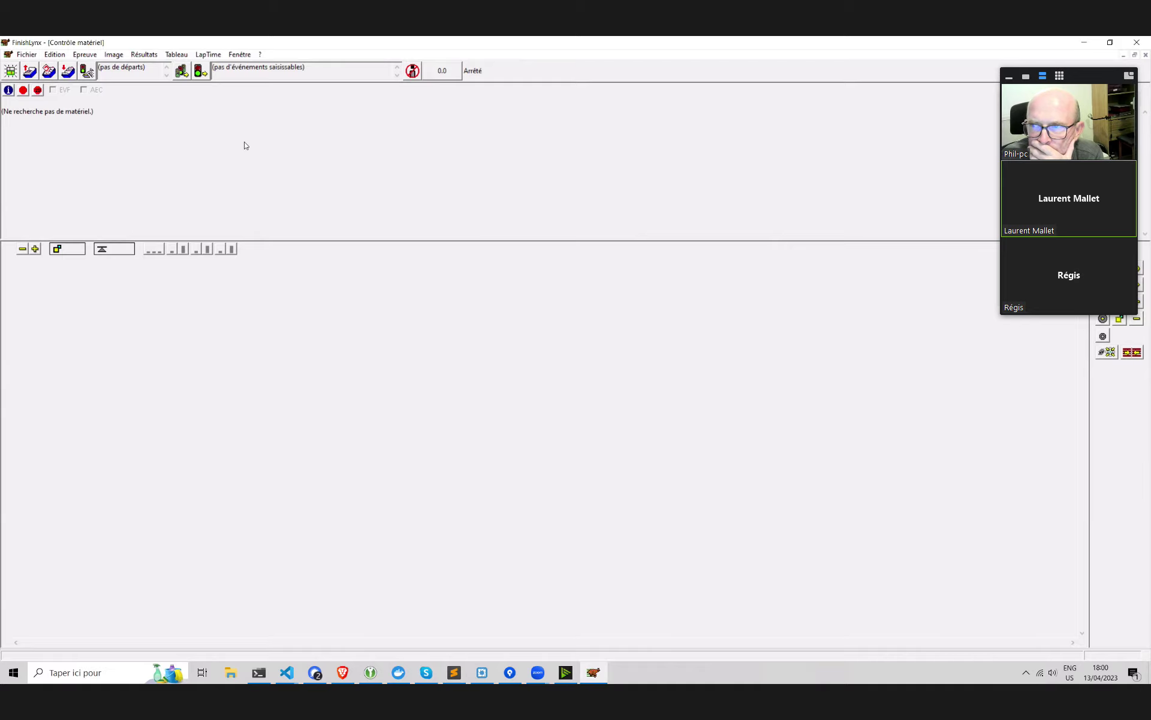
Launch Lescourses via a 'les' search and open its control page from the tray icon
{"action": "left_click", "coordinate": [76, 675]}
{"action": "type", "text": "les"}
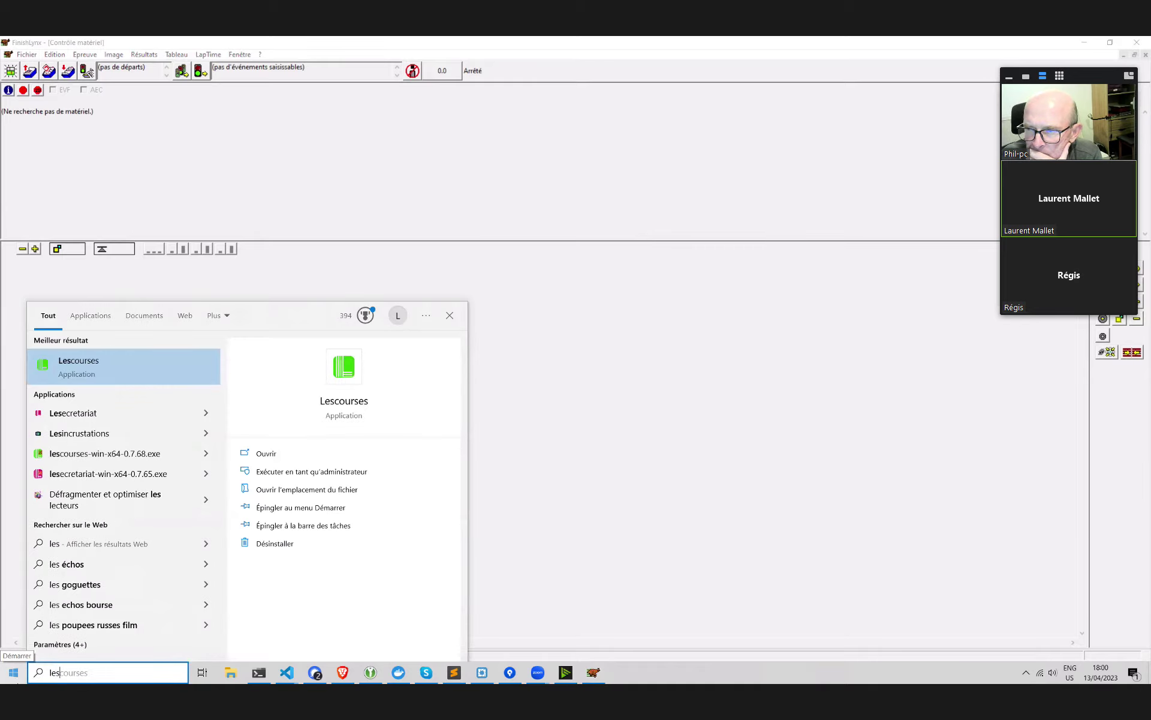
{"action": "key", "text": "Escape"}
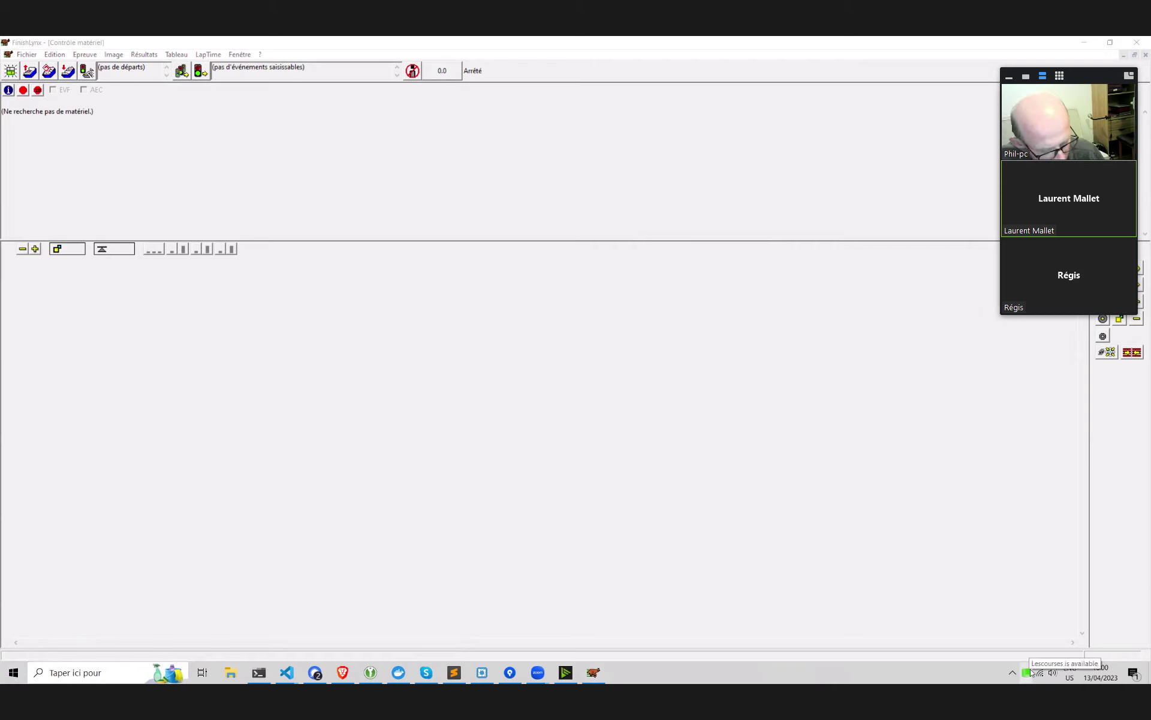
{"action": "right_click", "coordinate": [1029, 672]}
{"action": "left_click", "coordinate": [1047, 652]}
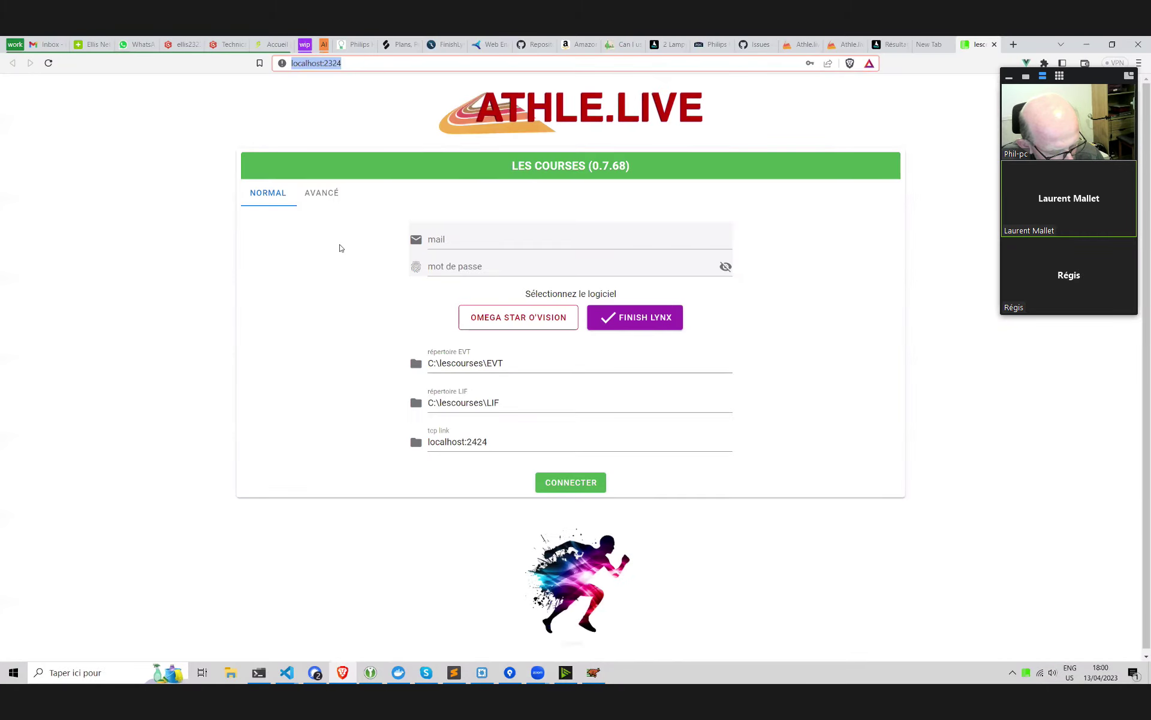
Check the tcp link value localhost:2424 on the Les Courses connection page
{"action": "left_click", "coordinate": [377, 431]}
{"action": "key", "text": "Tab"}
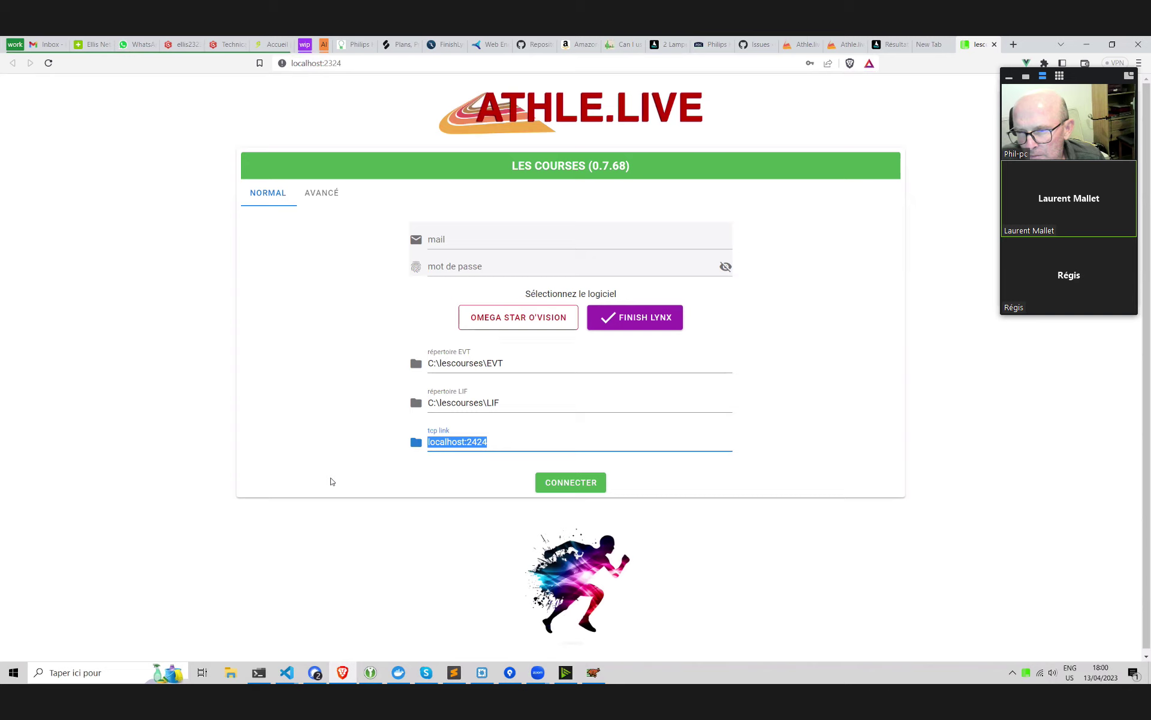
{"action": "left_click", "coordinate": [514, 443]}
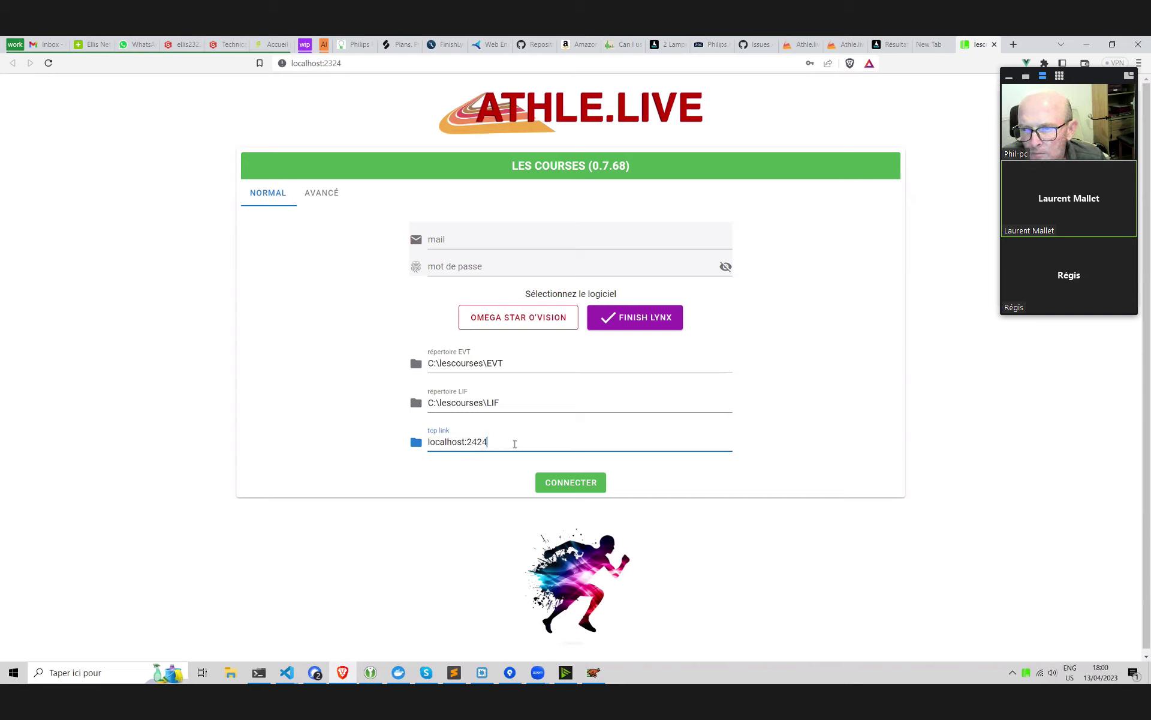
{"action": "left_click_drag", "start_coordinate": [500, 455], "coordinate": [380, 462]}
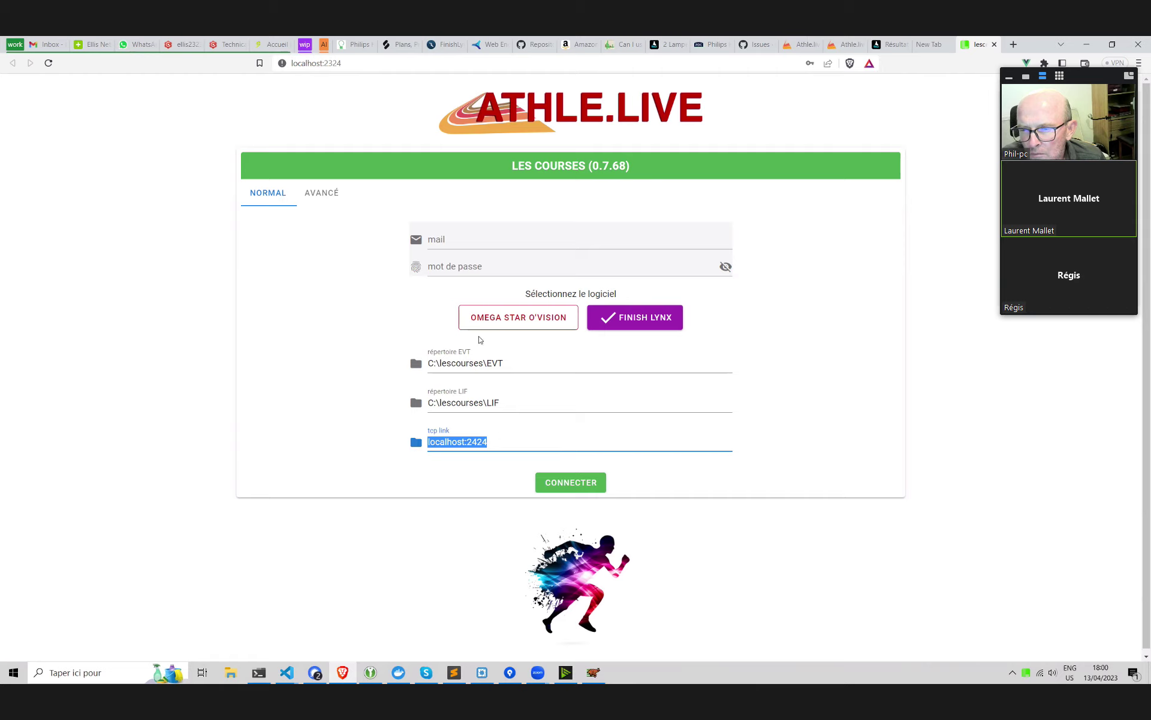
Minimize FinishLynx and return to the Les Courses connection page
{"action": "left_click", "coordinate": [602, 674]}
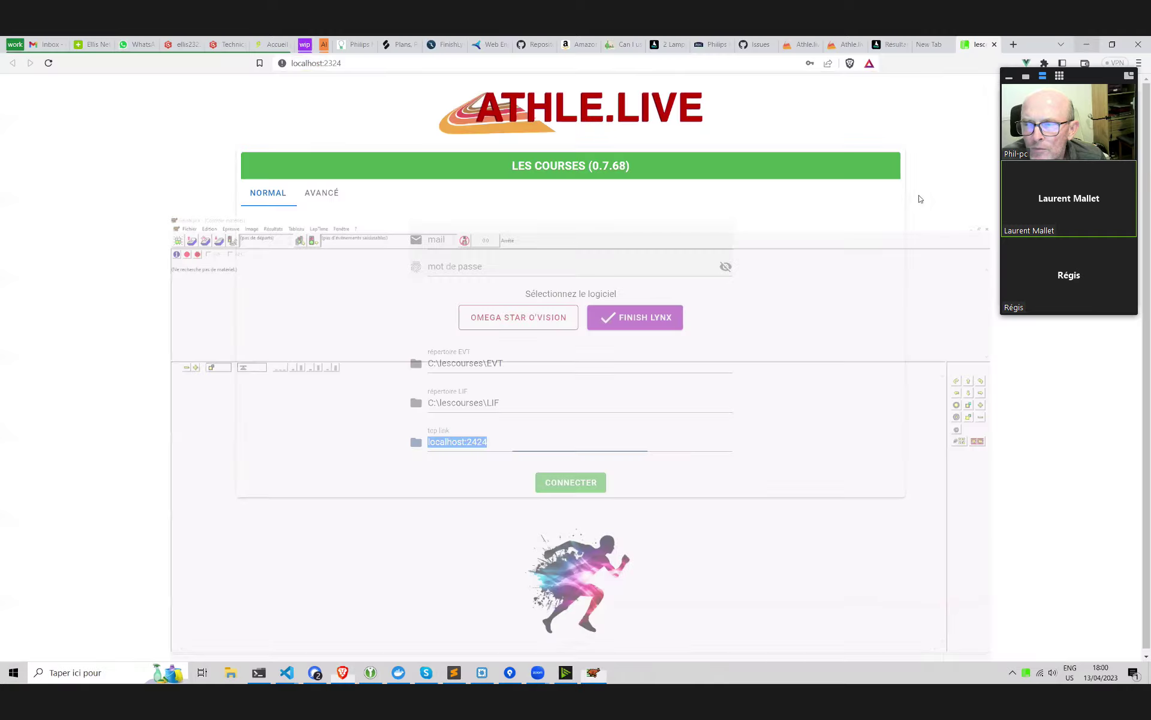
{"action": "left_click", "coordinate": [1084, 42]}
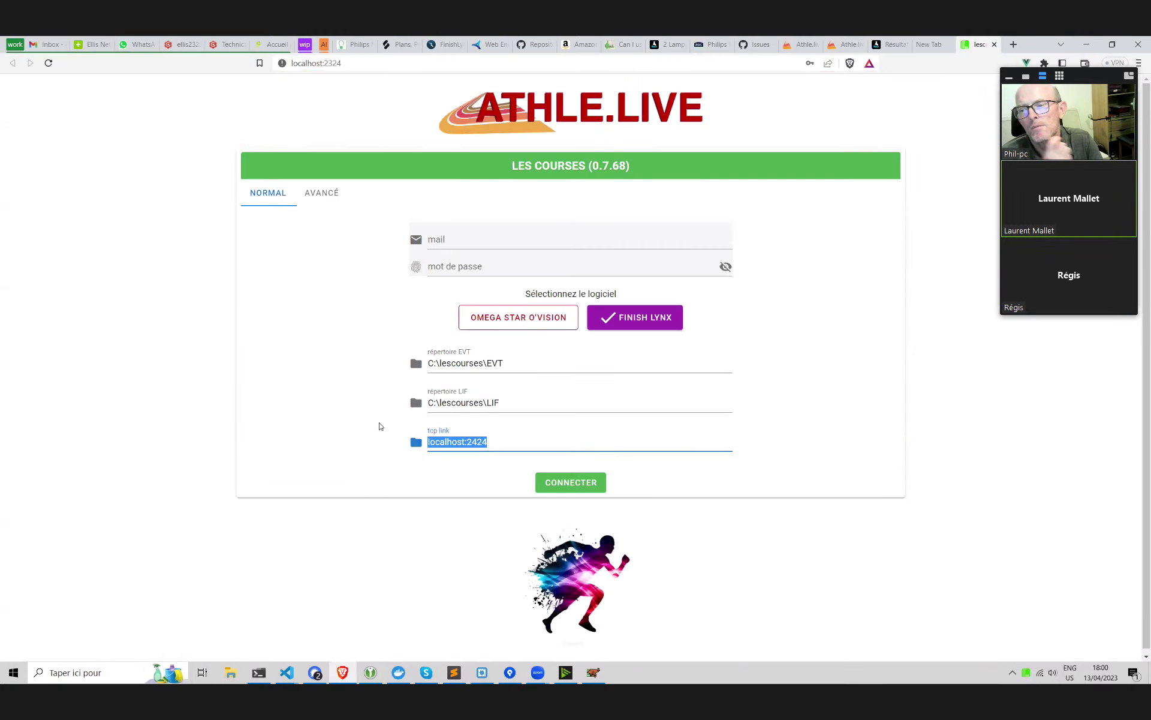
{"action": "left_click", "coordinate": [541, 442]}
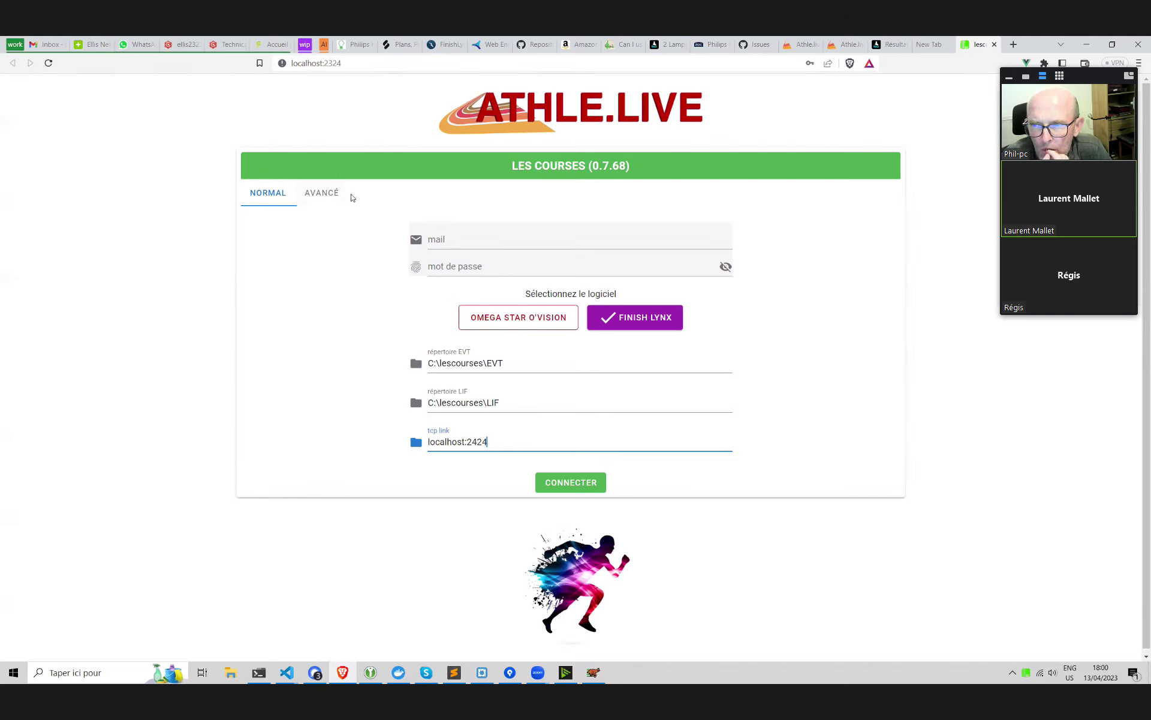
{"action": "left_click", "coordinate": [322, 193]}
Choose the TEST platform, fill in the saved account login, and check the tcp link address
{"action": "left_click", "coordinate": [470, 239]}
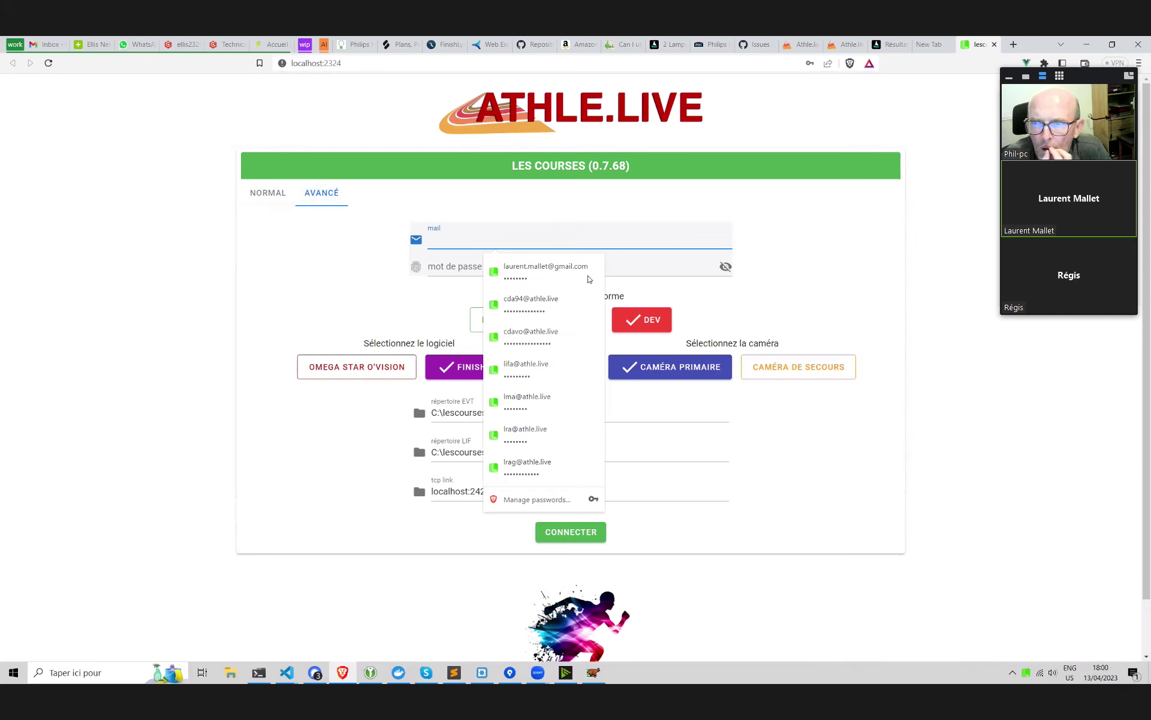
{"action": "left_click", "coordinate": [352, 263]}
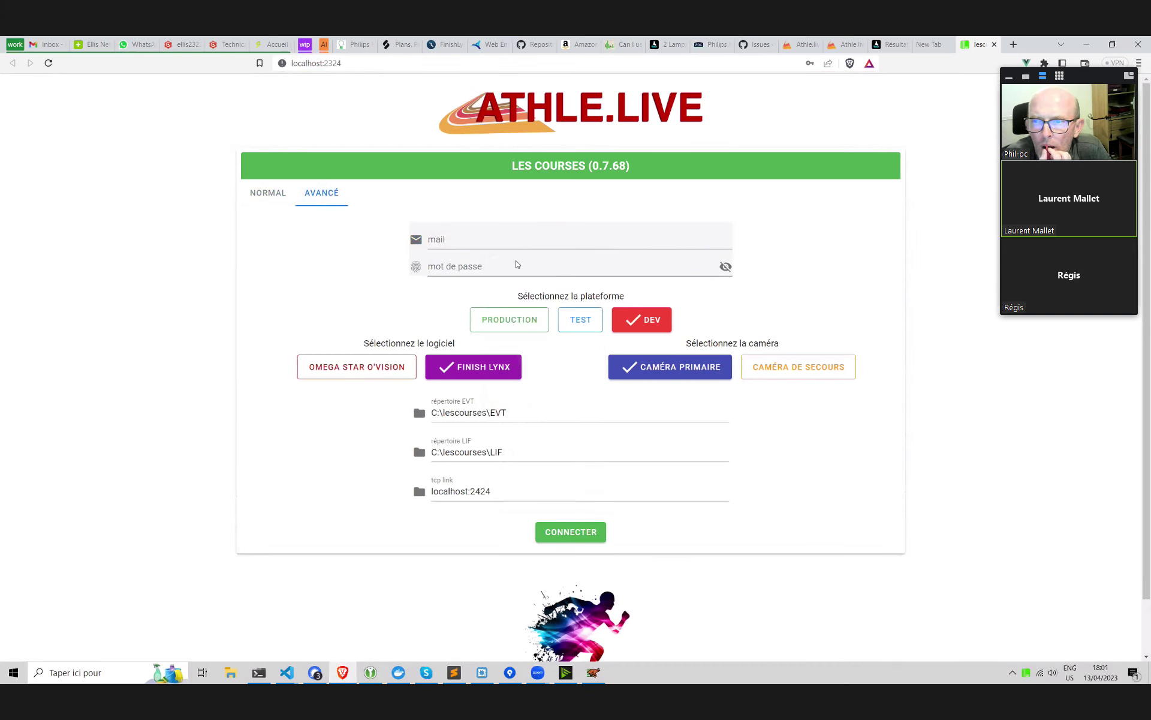
{"action": "left_click", "coordinate": [580, 322]}
{"action": "left_click", "coordinate": [527, 241]}
{"action": "left_click", "coordinate": [537, 273]}
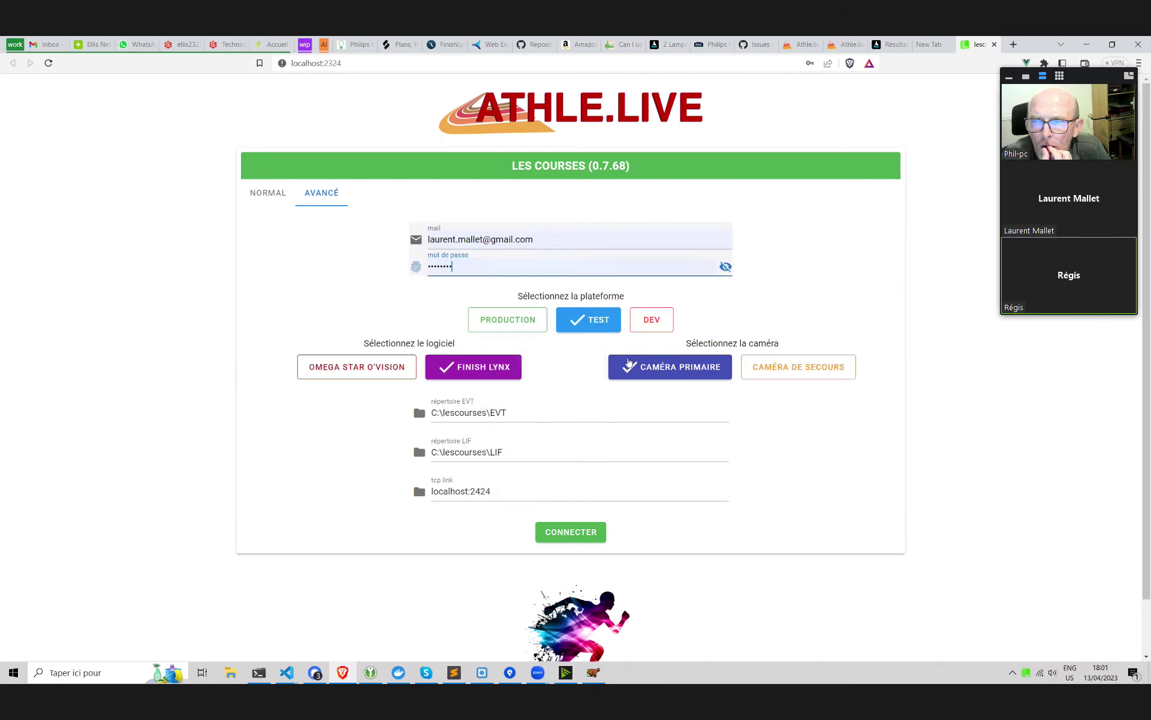
{"action": "left_click_drag", "start_coordinate": [527, 490], "coordinate": [426, 489]}
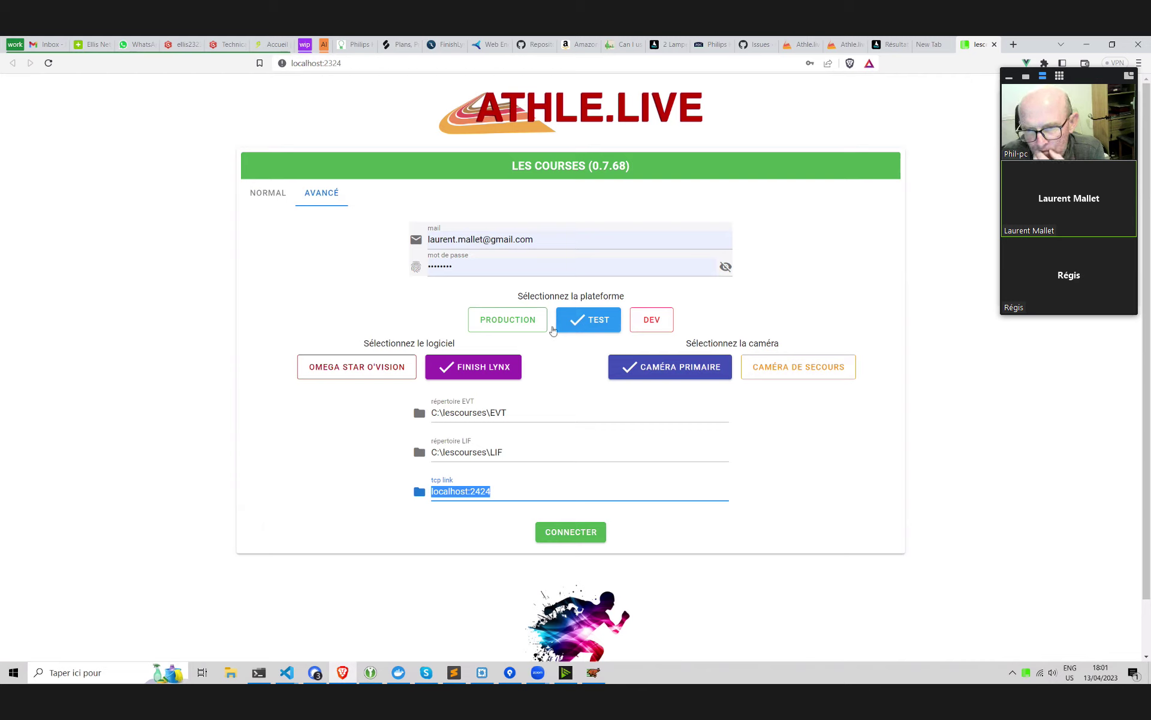
{"action": "left_click", "coordinate": [786, 430]}
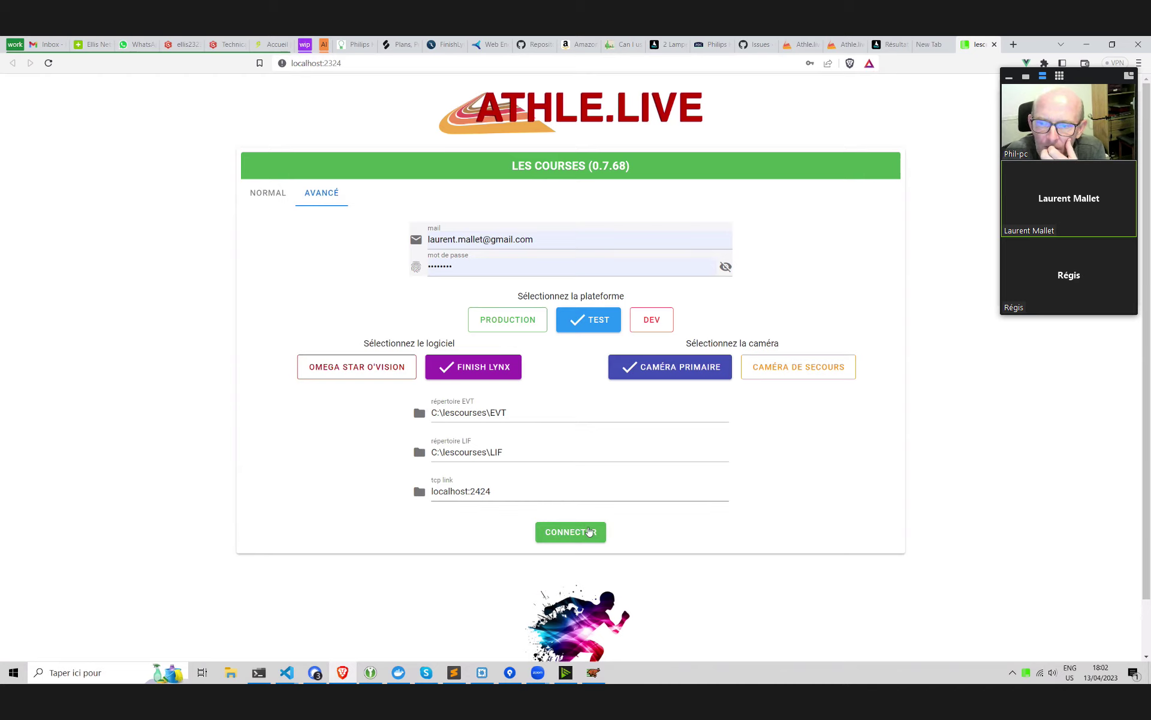
Log the connector in, dismiss the EVT folder warning, and leave the challenge unselected
{"action": "left_click", "coordinate": [581, 534]}
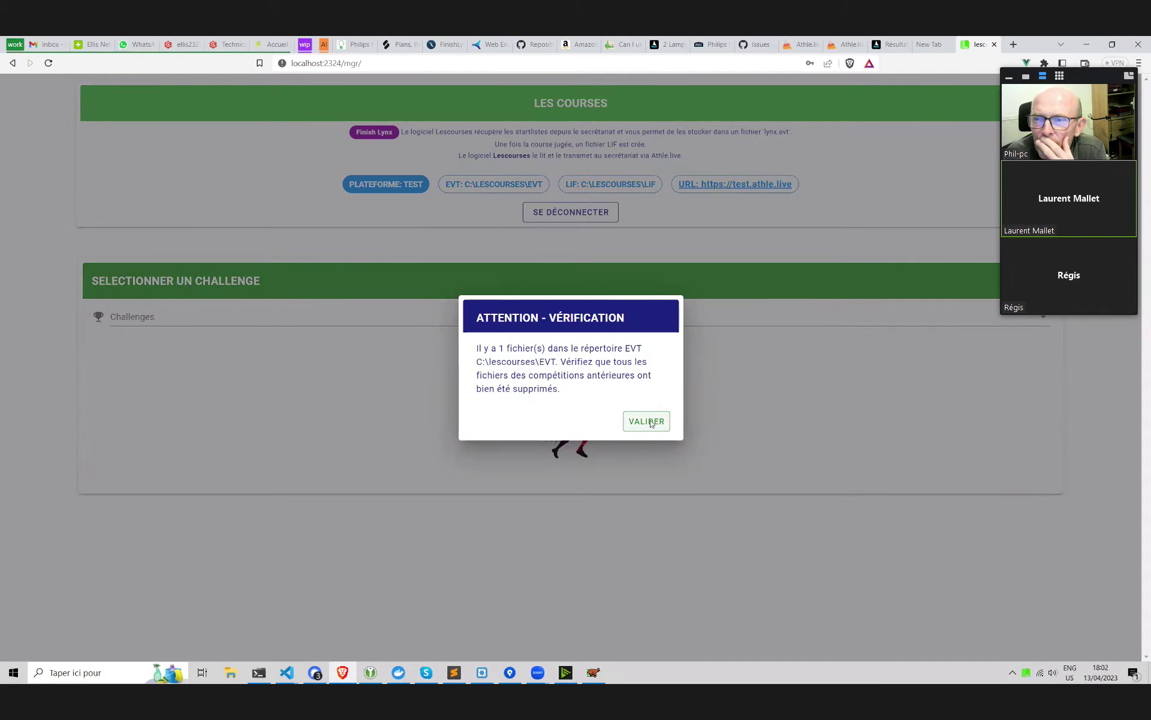
{"action": "left_click", "coordinate": [643, 420]}
{"action": "left_click", "coordinate": [336, 317]}
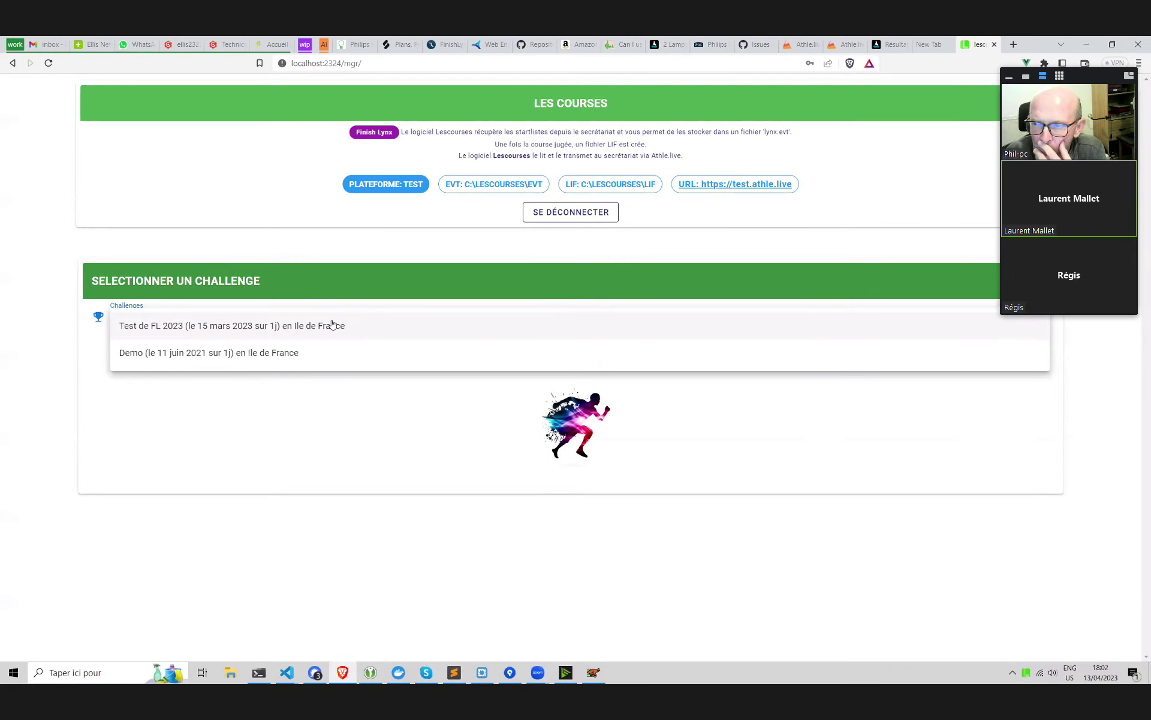
{"action": "left_click", "coordinate": [276, 257]}
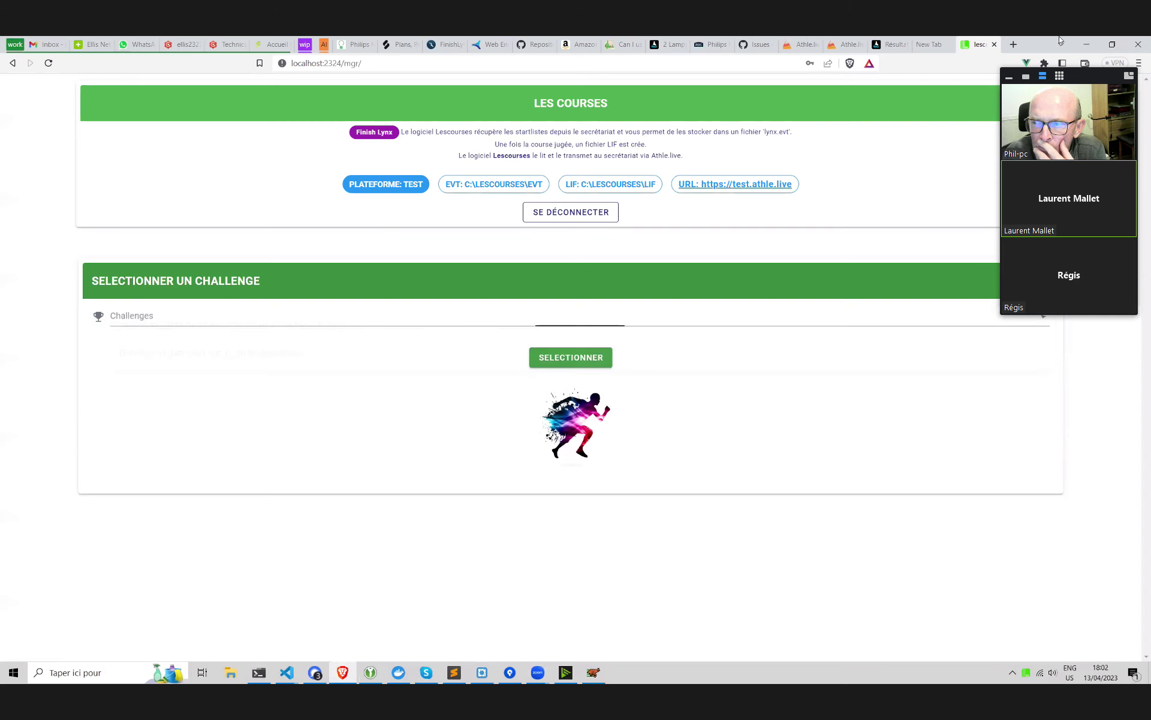
In a new tab, load the test Athle.Live management site and open the Test temps challenge
{"action": "left_click", "coordinate": [1015, 45]}
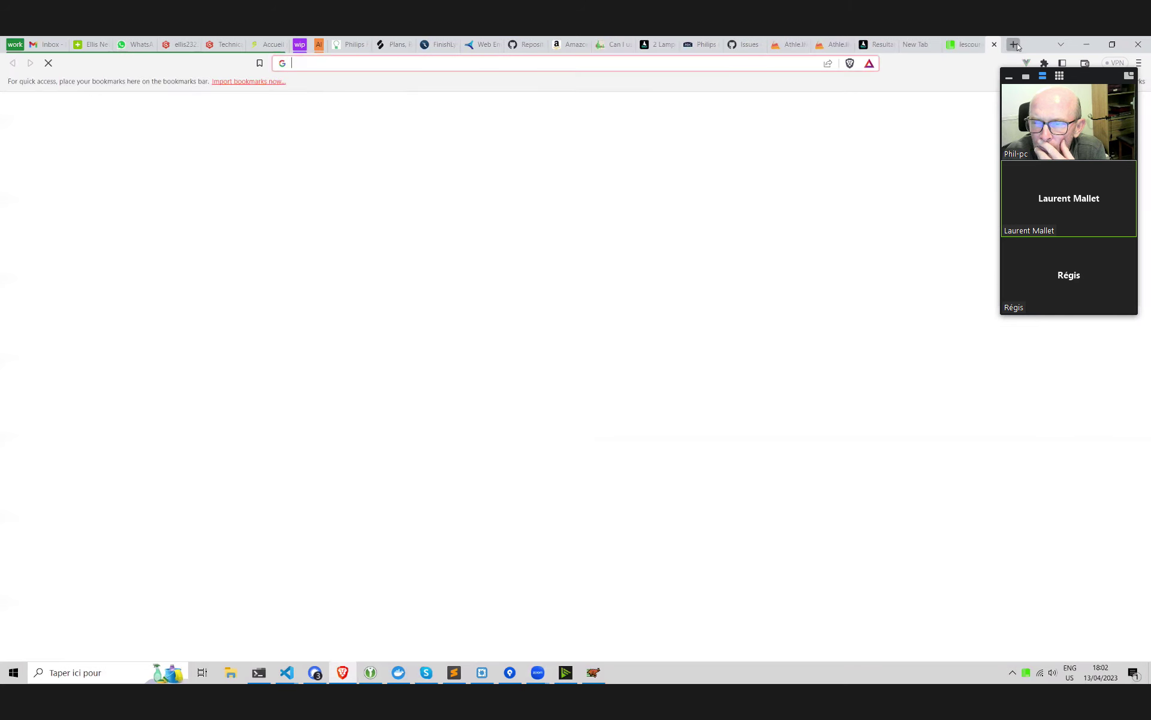
{"action": "type", "text": "test"}
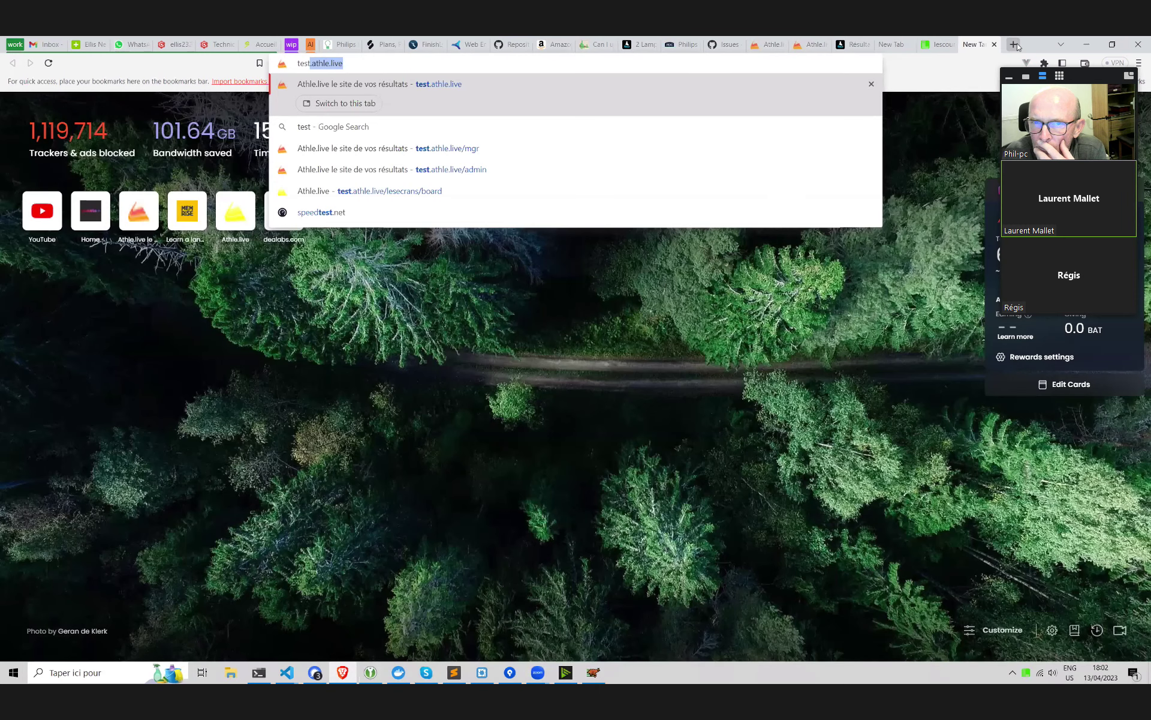
{"action": "key", "text": "Return"}
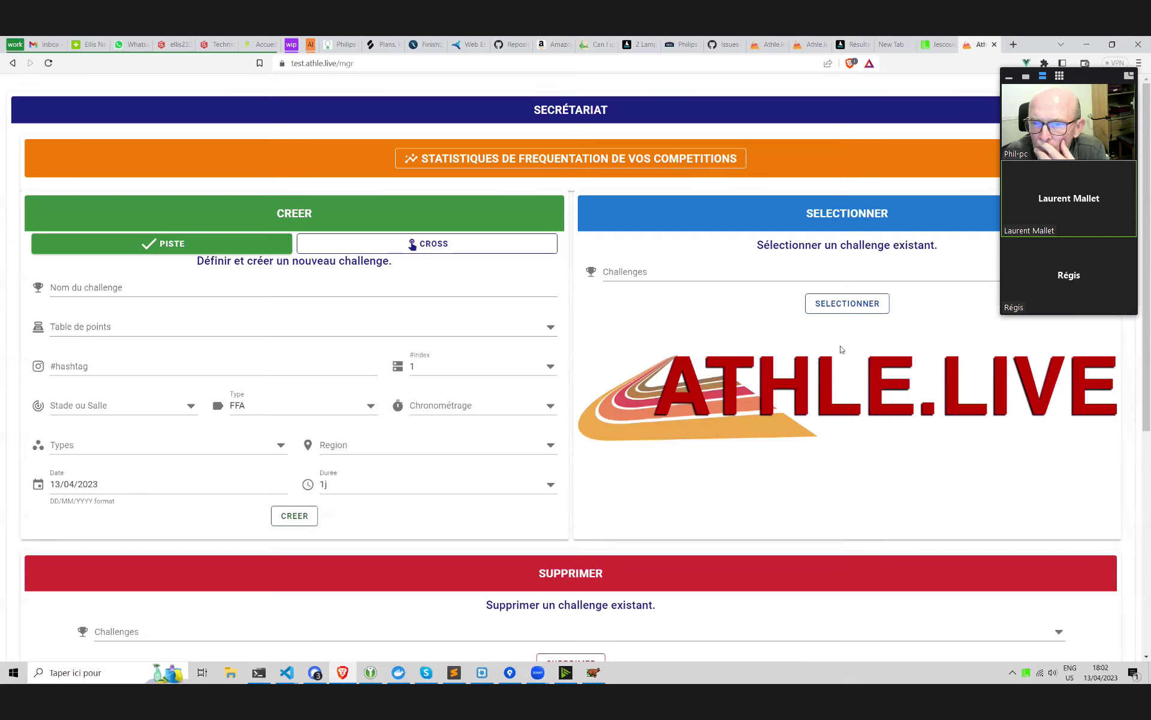
{"action": "left_click", "coordinate": [720, 275]}
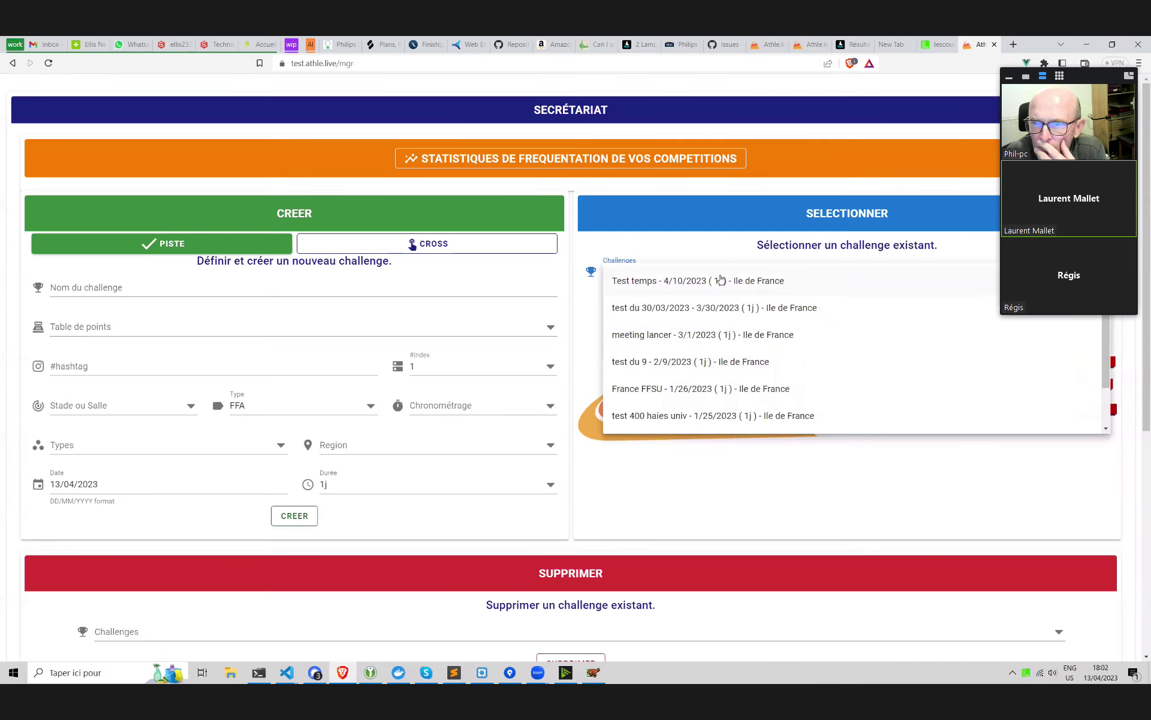
{"action": "left_click", "coordinate": [720, 280]}
{"action": "left_click", "coordinate": [868, 304]}
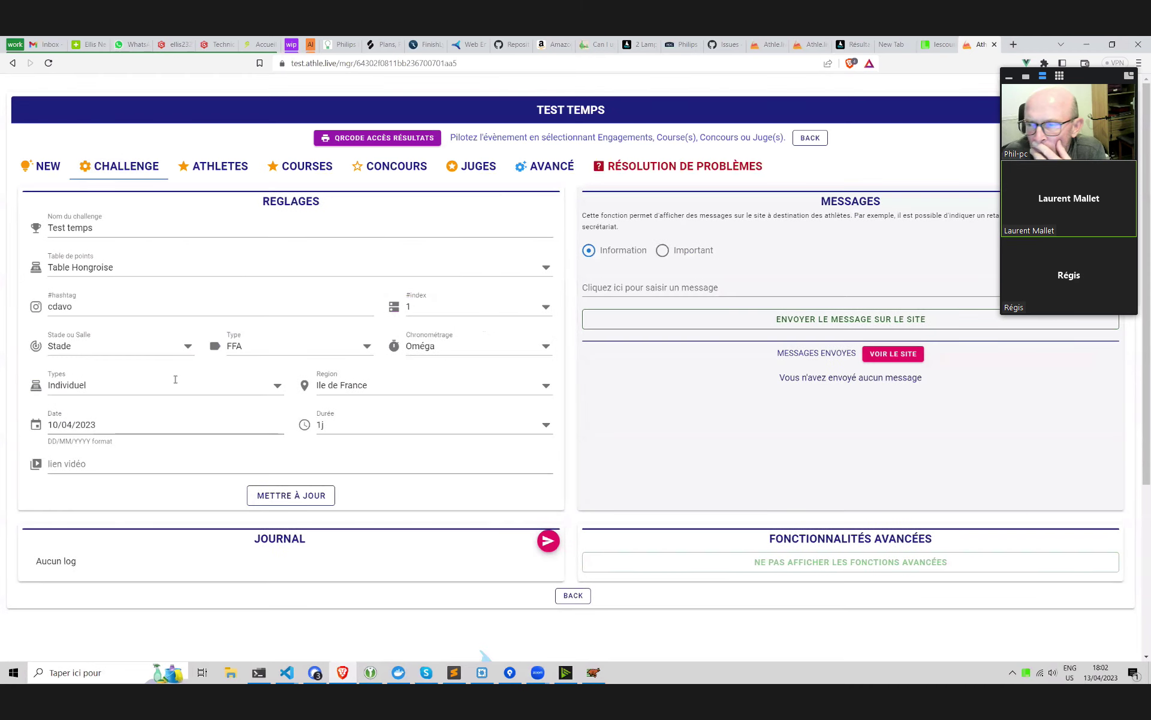
Set Test temps' timing system to Finish Lynx and return to the Les Courses tab
{"action": "left_click", "coordinate": [454, 360]}
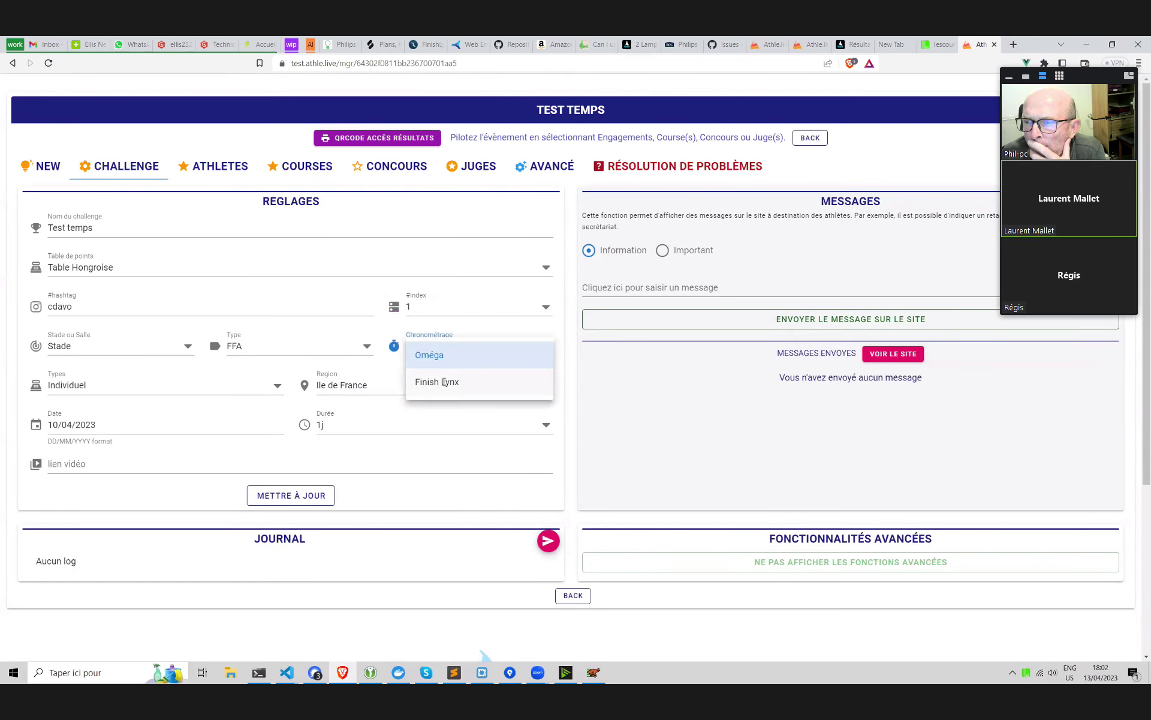
{"action": "left_click", "coordinate": [437, 381]}
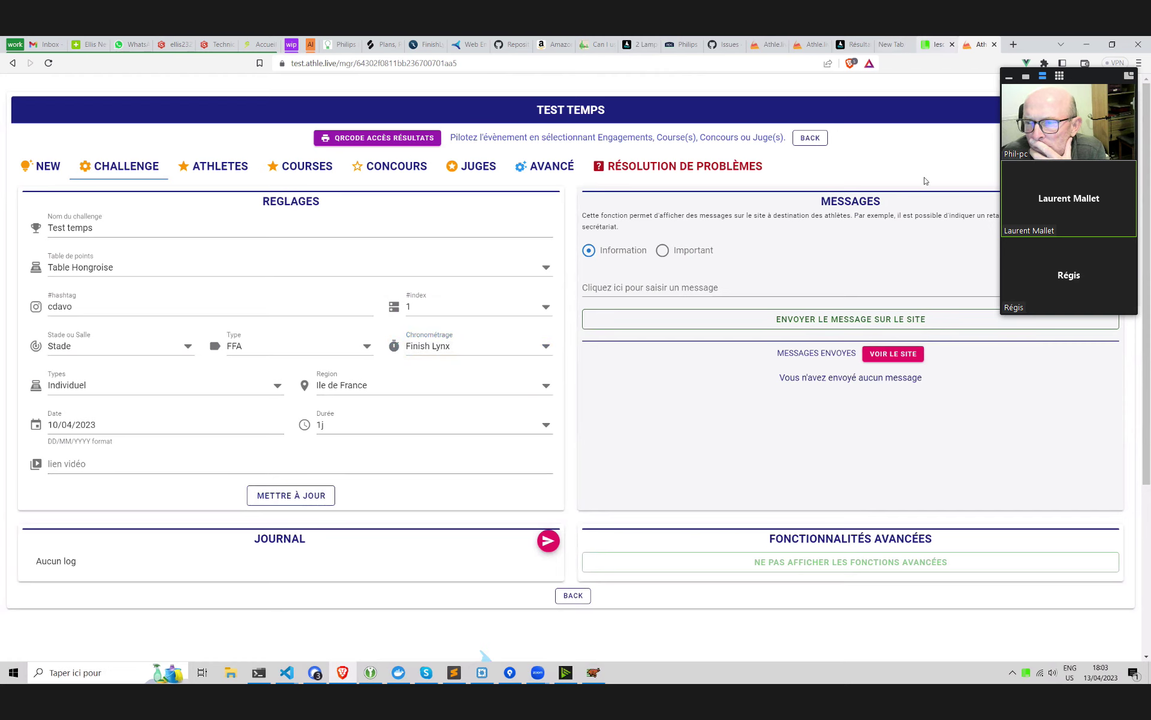
{"action": "left_click", "coordinate": [934, 44]}
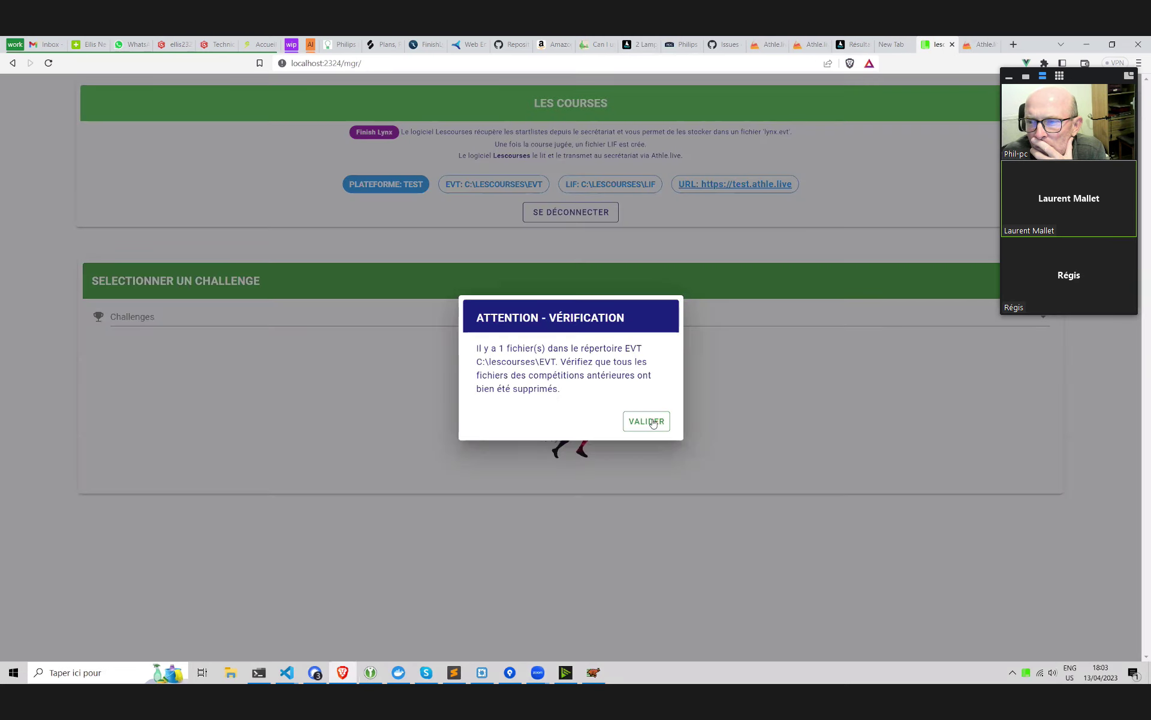
Dismiss the EVT folder warning and select the Test de FL 2023 challenge
{"action": "left_click", "coordinate": [653, 422]}
{"action": "left_click", "coordinate": [609, 324]}
{"action": "left_click", "coordinate": [610, 326]}
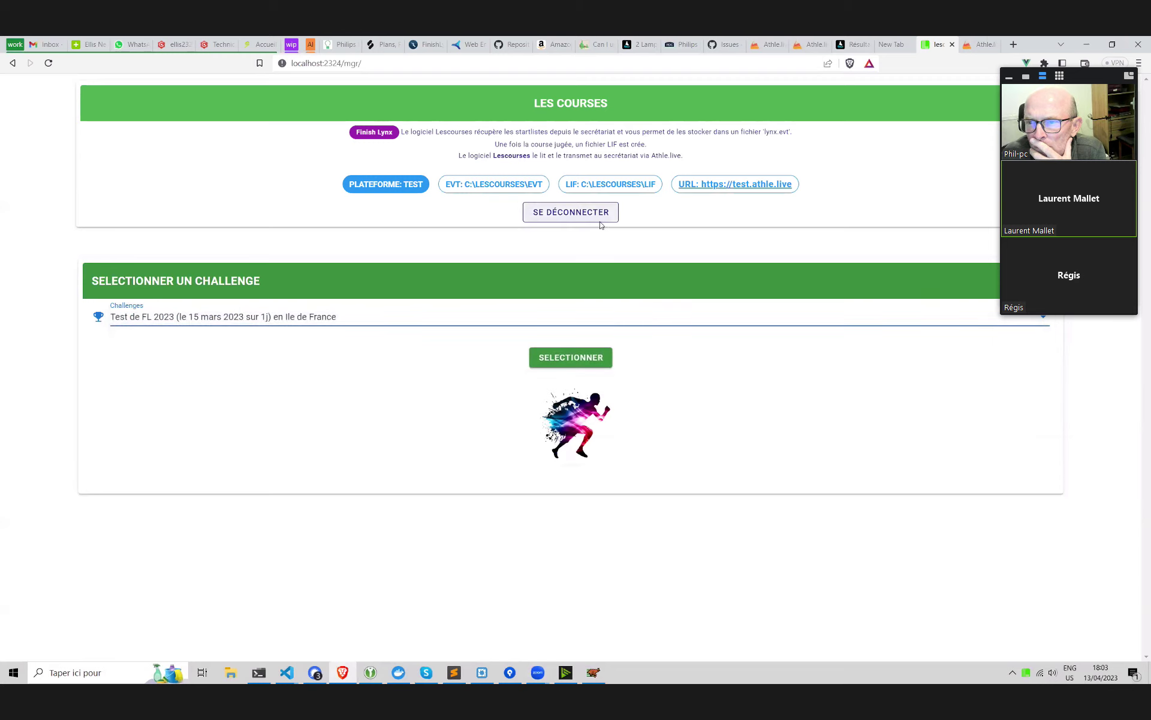
Log the connector out and back in using the saved account credentials
{"action": "left_click", "coordinate": [599, 217]}
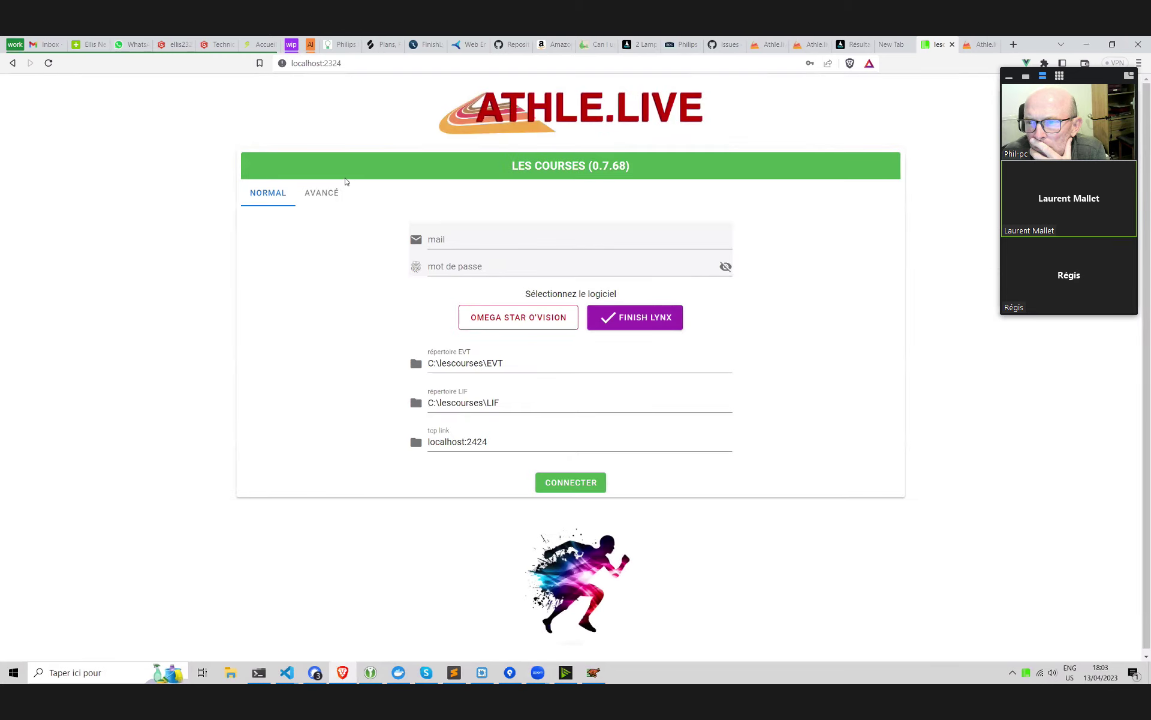
{"action": "left_click", "coordinate": [336, 191]}
{"action": "left_click", "coordinate": [557, 240]}
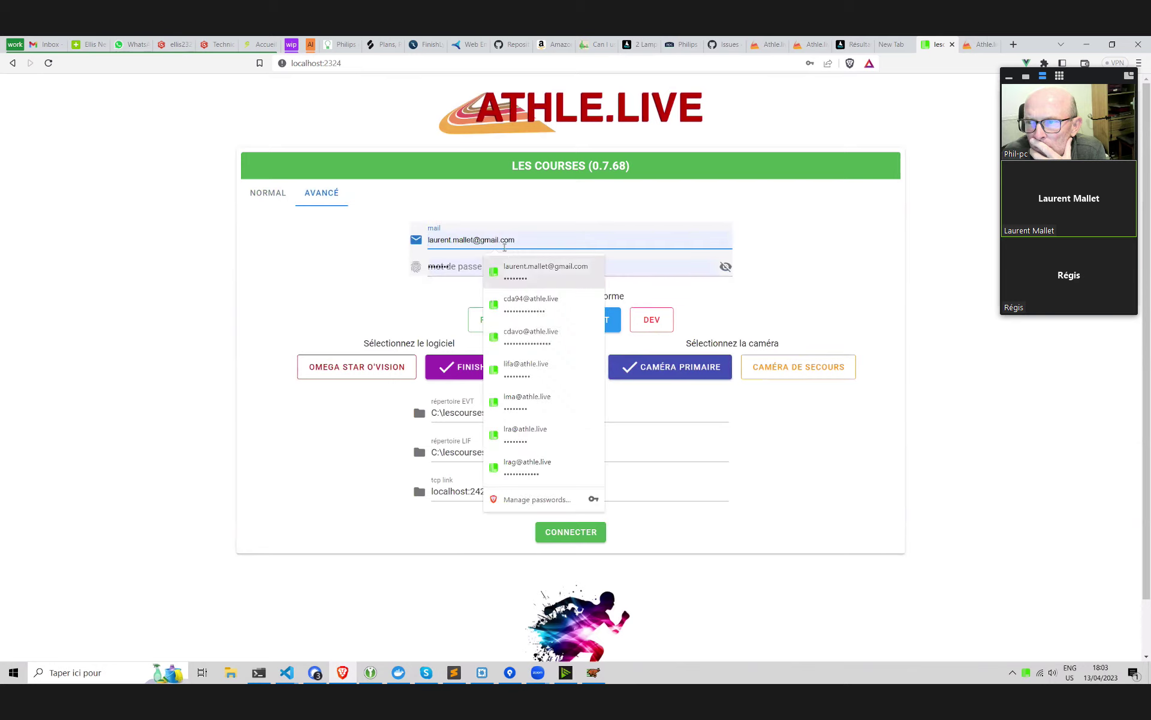
{"action": "left_click", "coordinate": [558, 271]}
{"action": "left_click", "coordinate": [576, 532]}
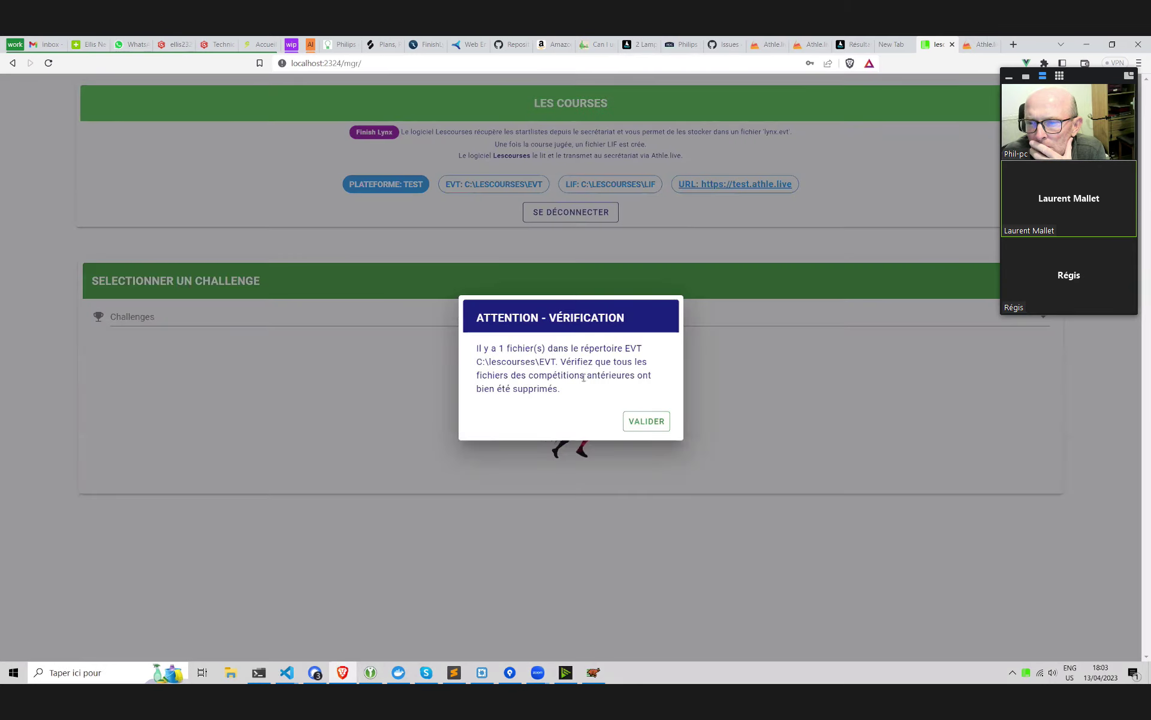
Dismiss the EVT warning, reselect Test de FL 2023, and return to the Athle.live tab
{"action": "left_click", "coordinate": [657, 427]}
{"action": "left_click", "coordinate": [574, 319]}
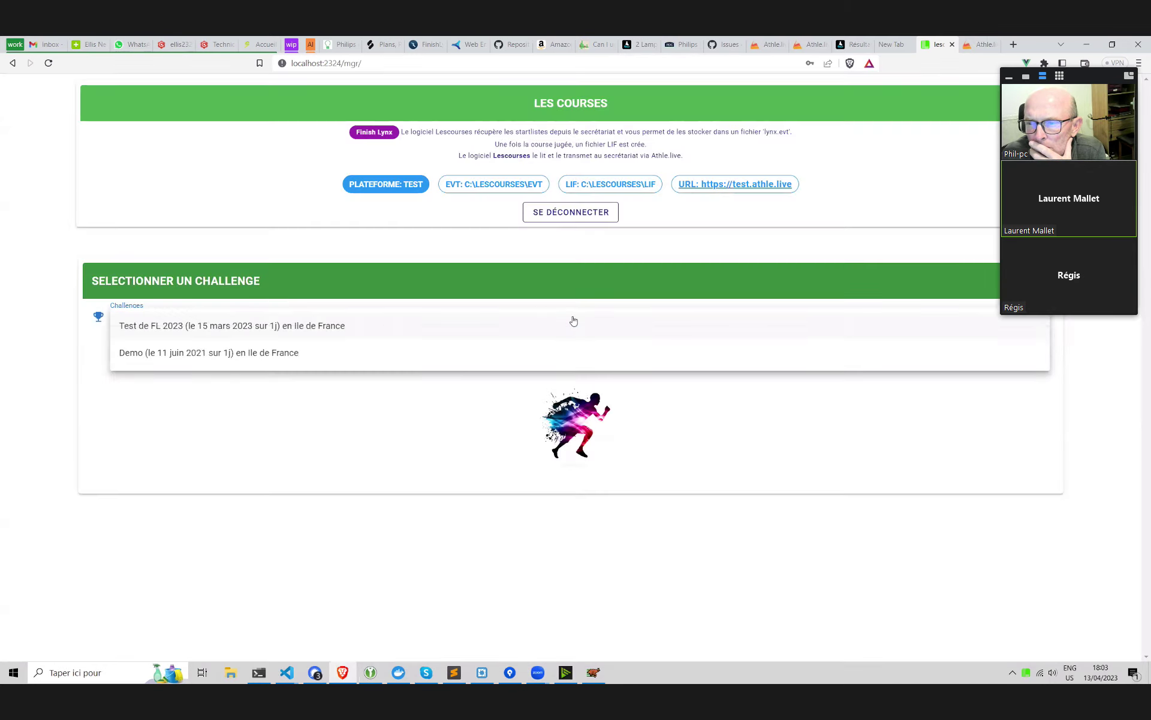
{"action": "left_click", "coordinate": [573, 318]}
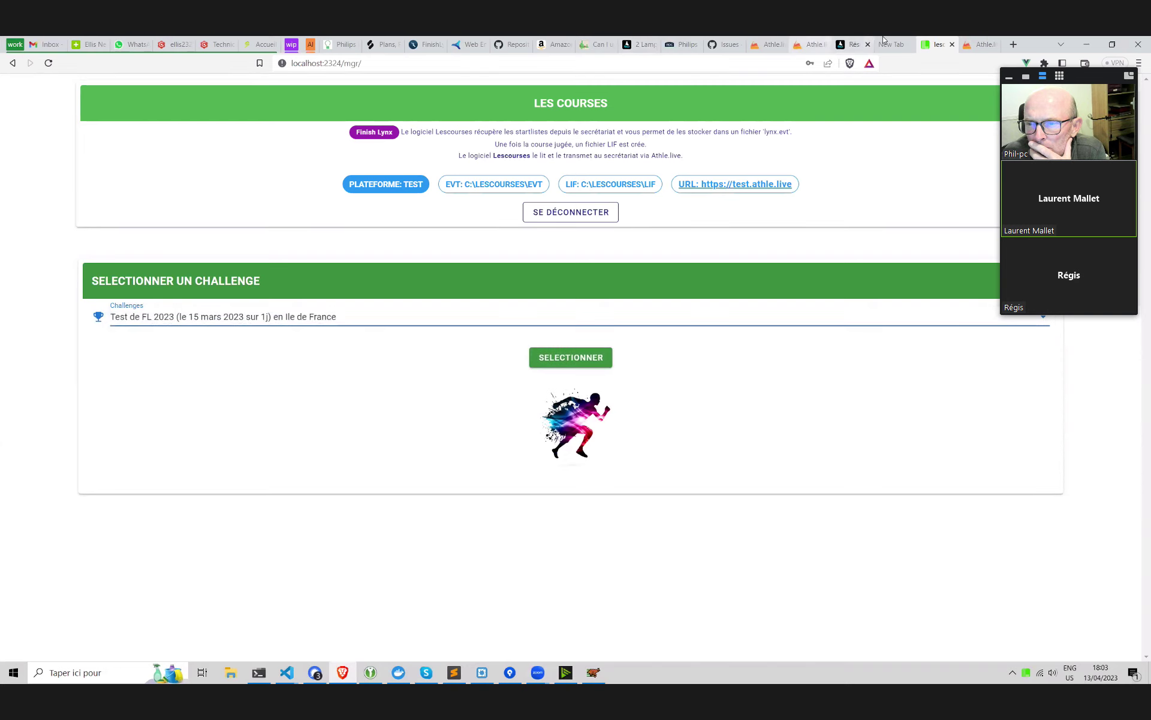
{"action": "left_click", "coordinate": [984, 44]}
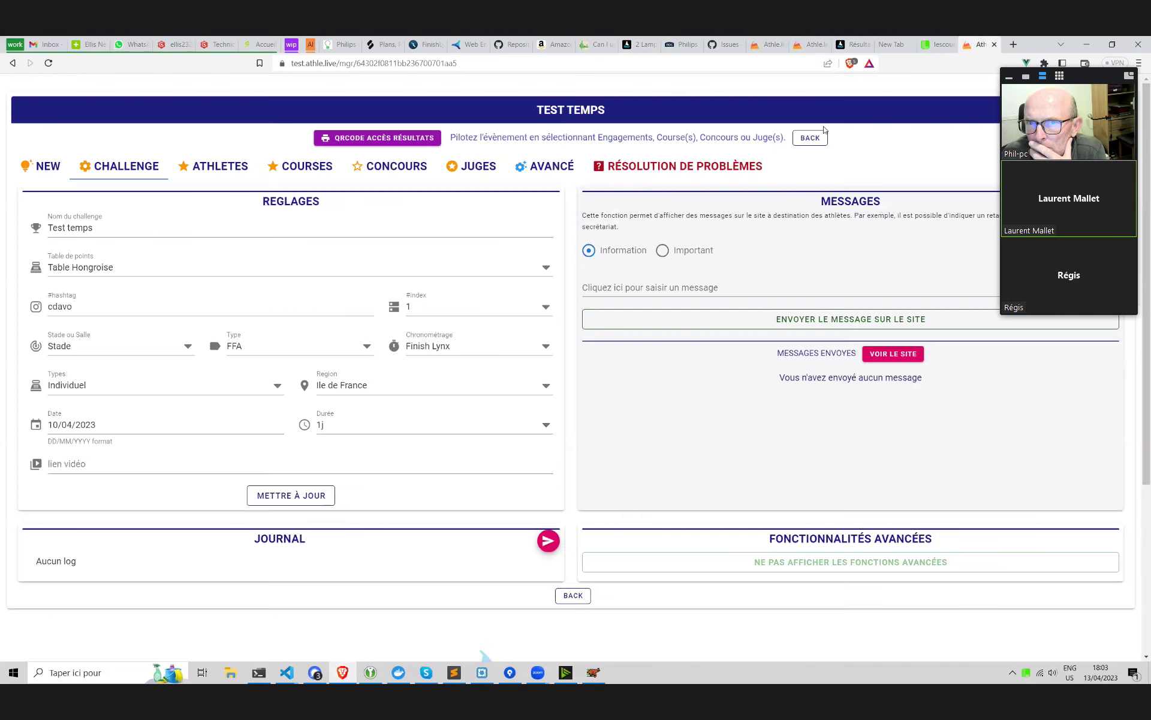
Save the Finish Lynx timing settings, then reopen Test temps from the secretariat list
{"action": "left_click", "coordinate": [292, 496]}
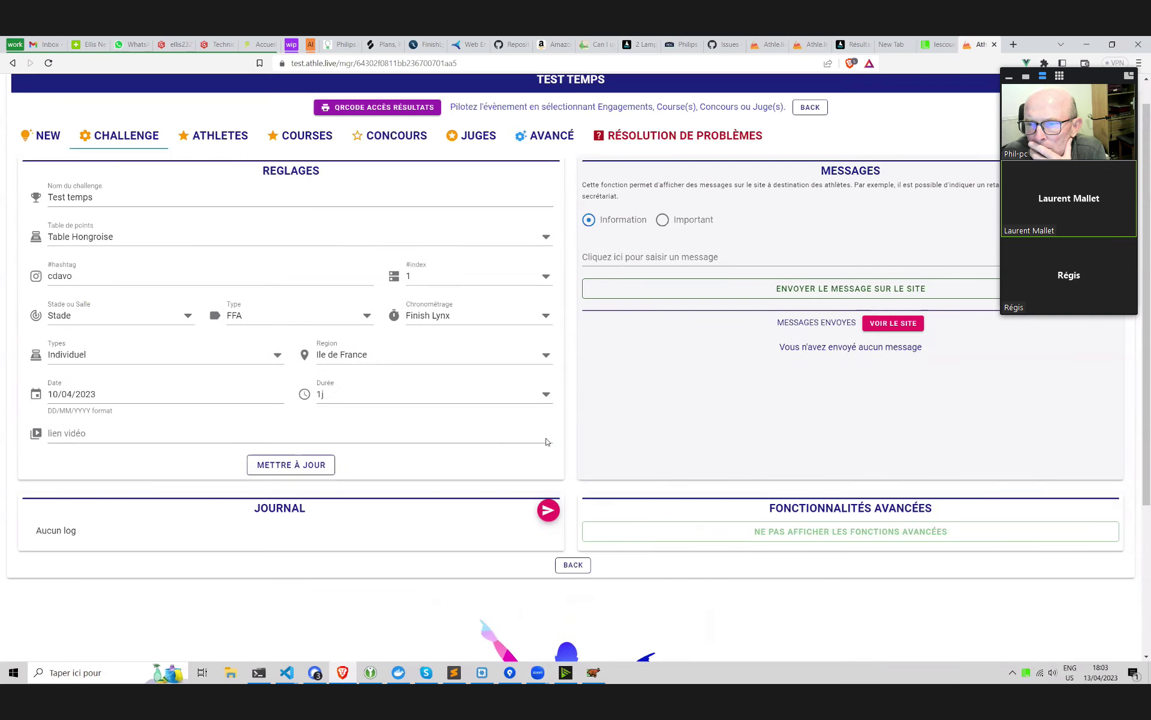
{"action": "left_click", "coordinate": [807, 139]}
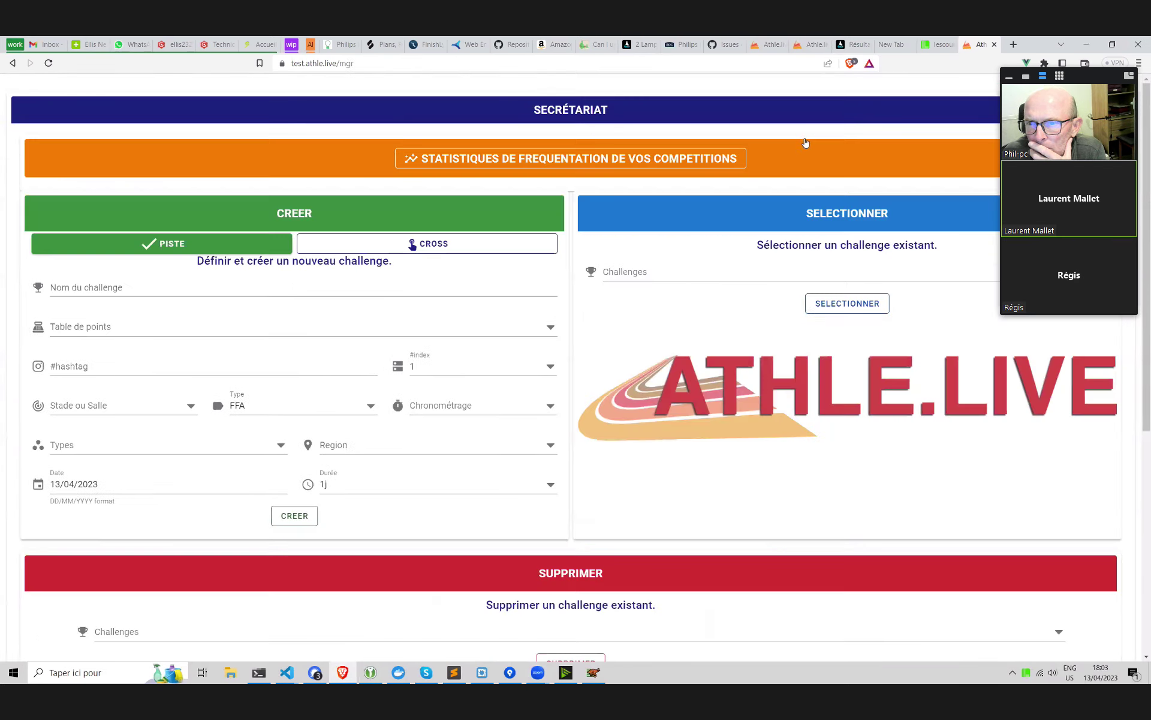
{"action": "scroll", "coordinate": [696, 265], "scroll_direction": "down", "scroll_amount": 4}
{"action": "scroll", "coordinate": [644, 499], "scroll_direction": "up", "scroll_amount": 3}
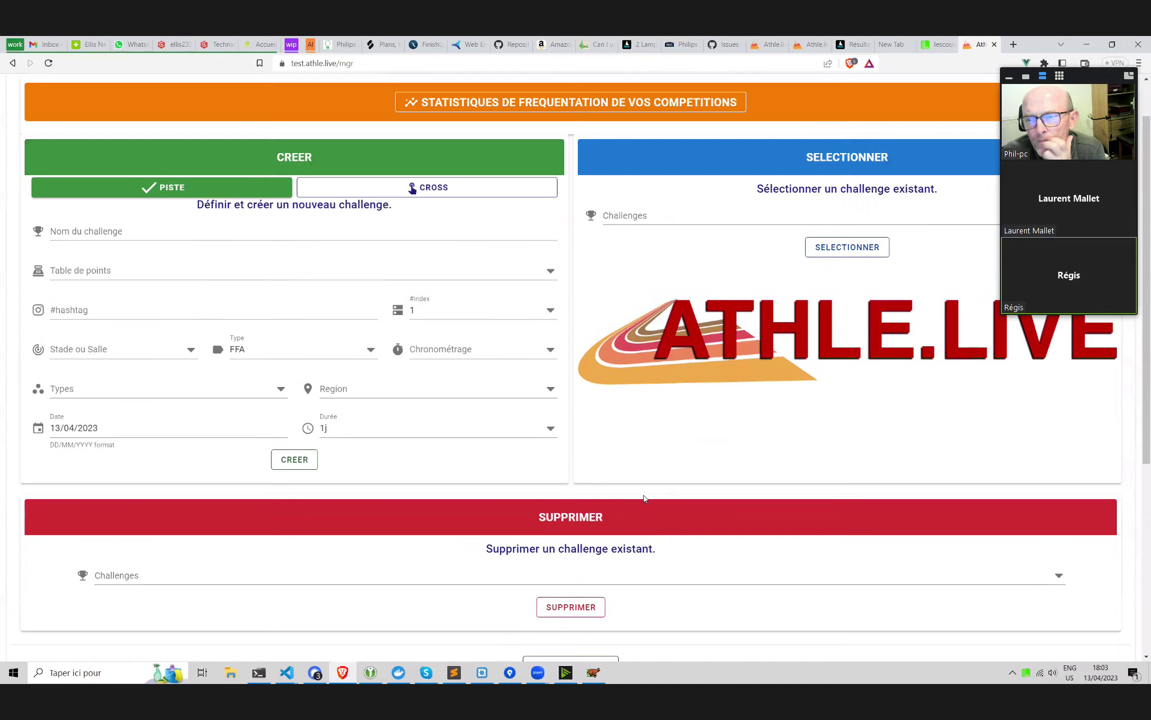
{"action": "left_click", "coordinate": [656, 215]}
{"action": "left_click", "coordinate": [664, 224]}
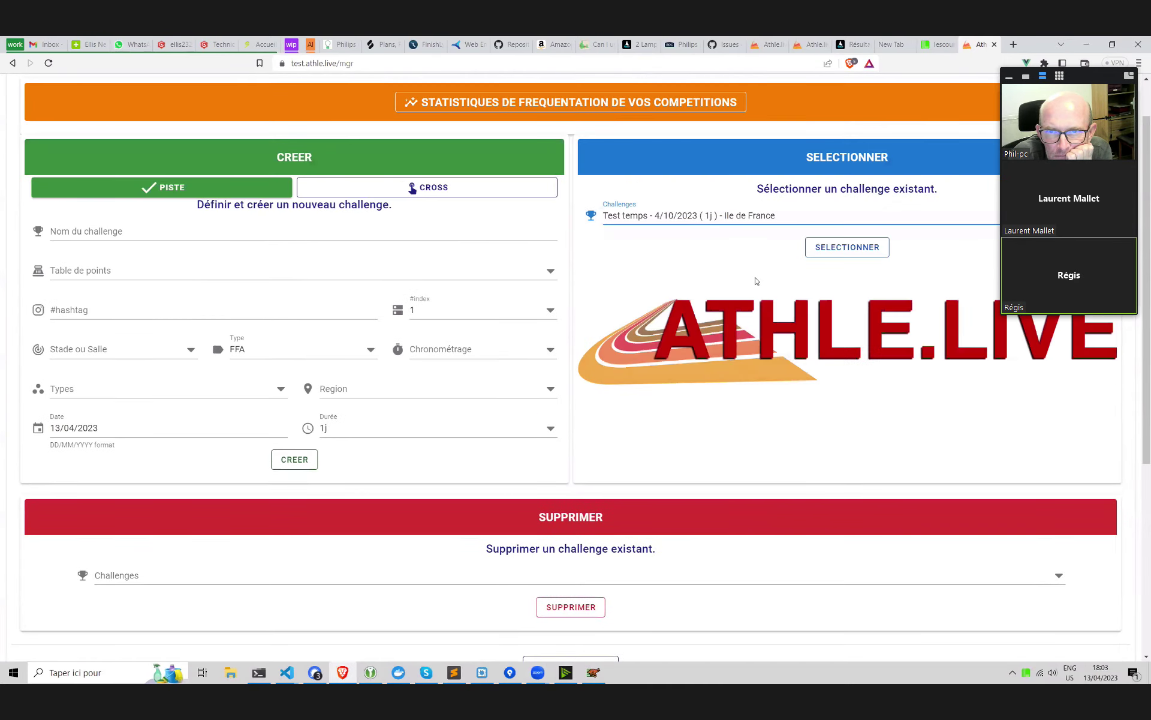
{"action": "left_click", "coordinate": [820, 251]}
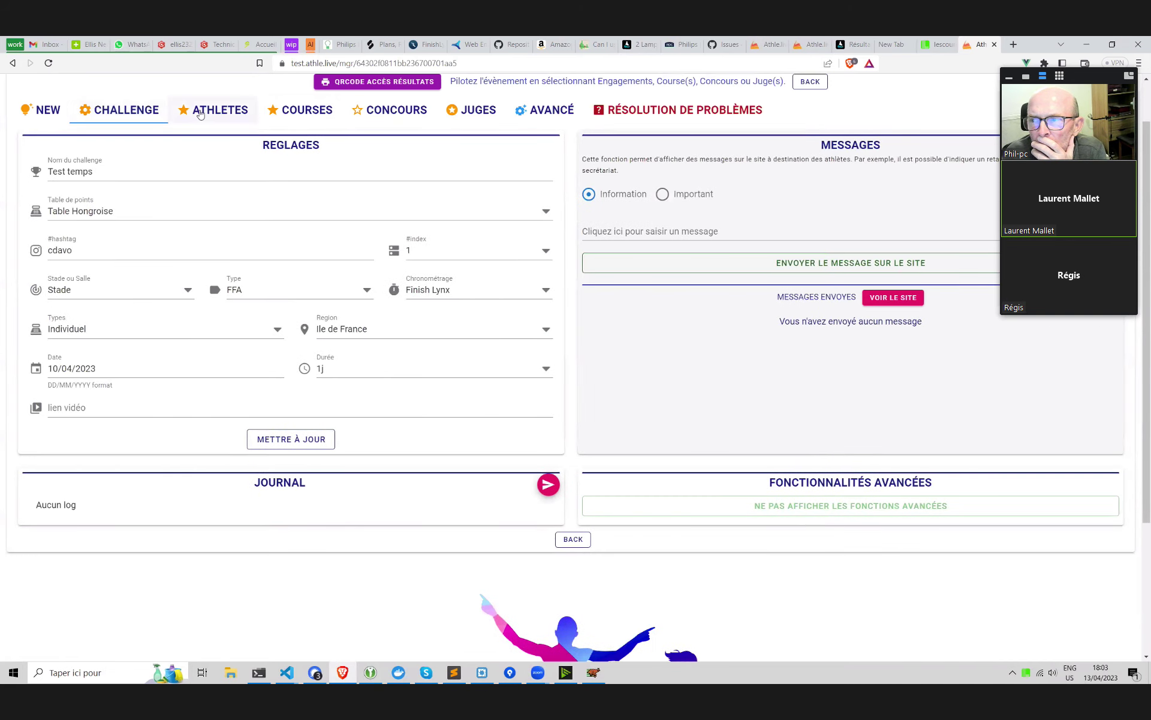
In Les Courses, dismiss the EVT warning and load the Test de FL 2023 challenge
{"action": "left_click", "coordinate": [938, 44]}
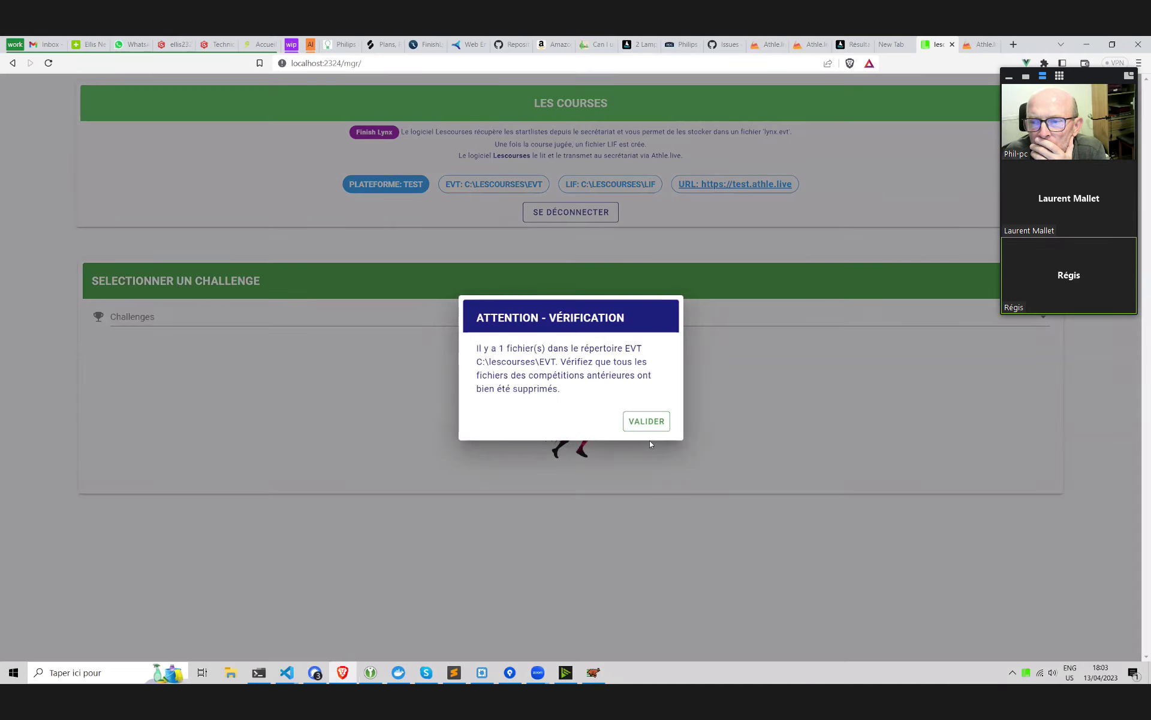
{"action": "left_click", "coordinate": [646, 420]}
{"action": "left_click", "coordinate": [566, 320]}
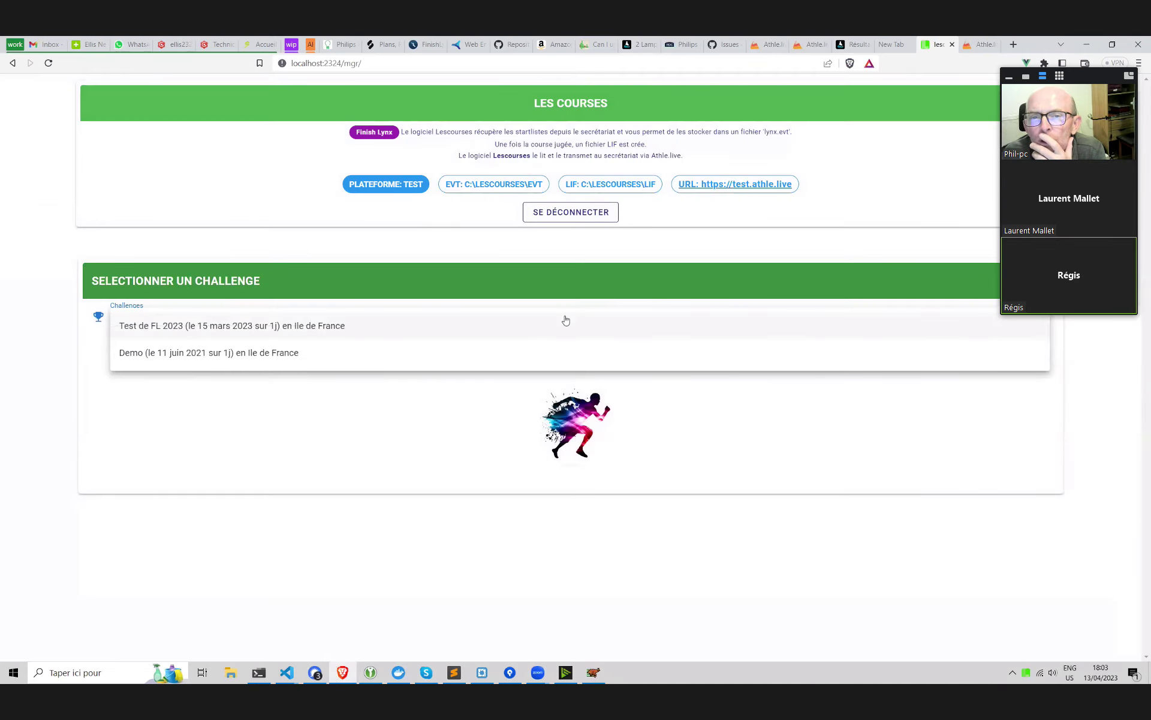
{"action": "left_click", "coordinate": [630, 382]}
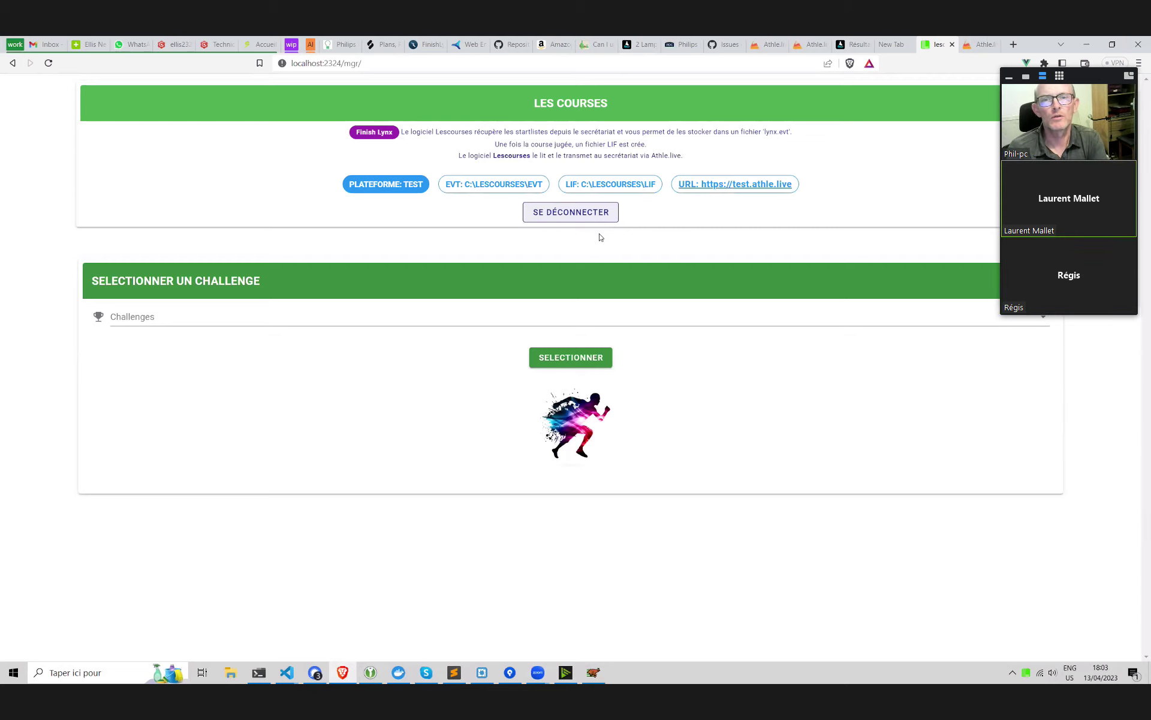
{"action": "left_click", "coordinate": [347, 327]}
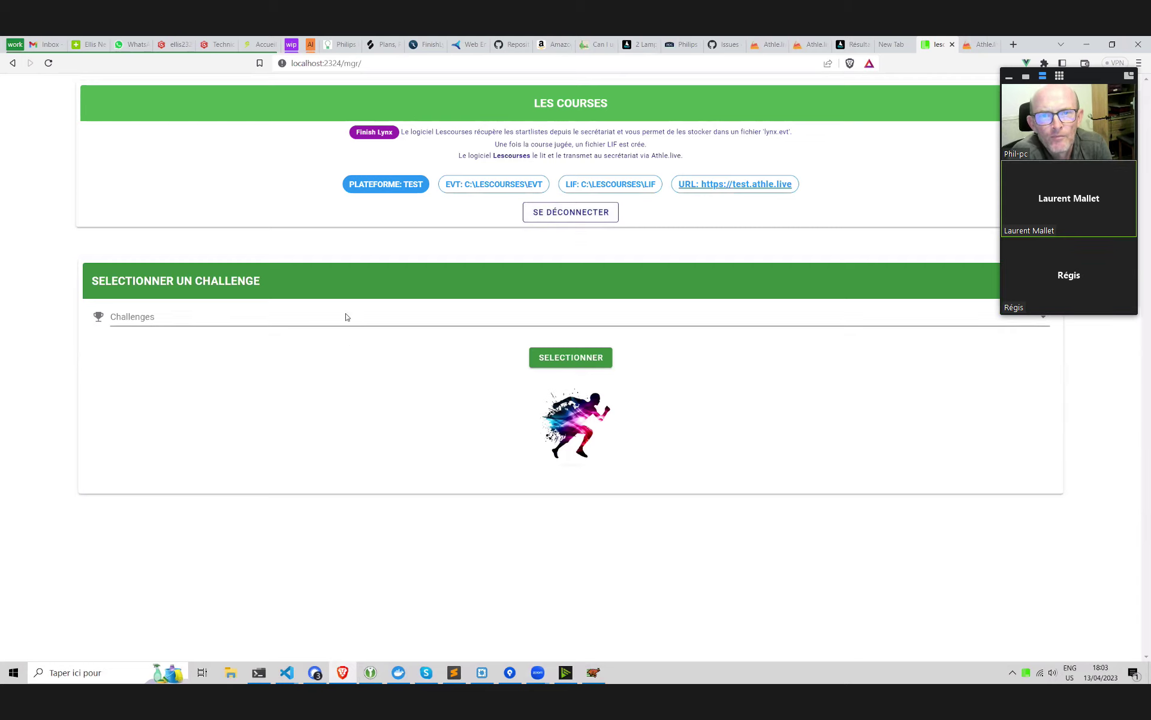
{"action": "left_click", "coordinate": [347, 318]}
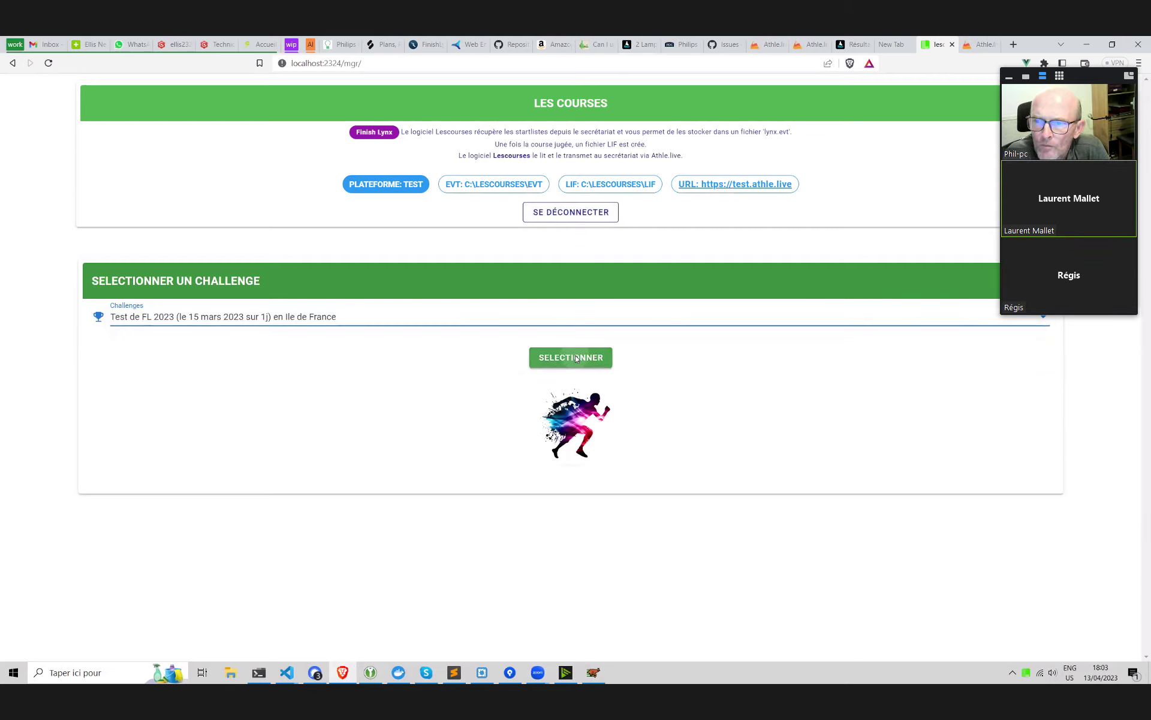
{"action": "left_click", "coordinate": [578, 358]}
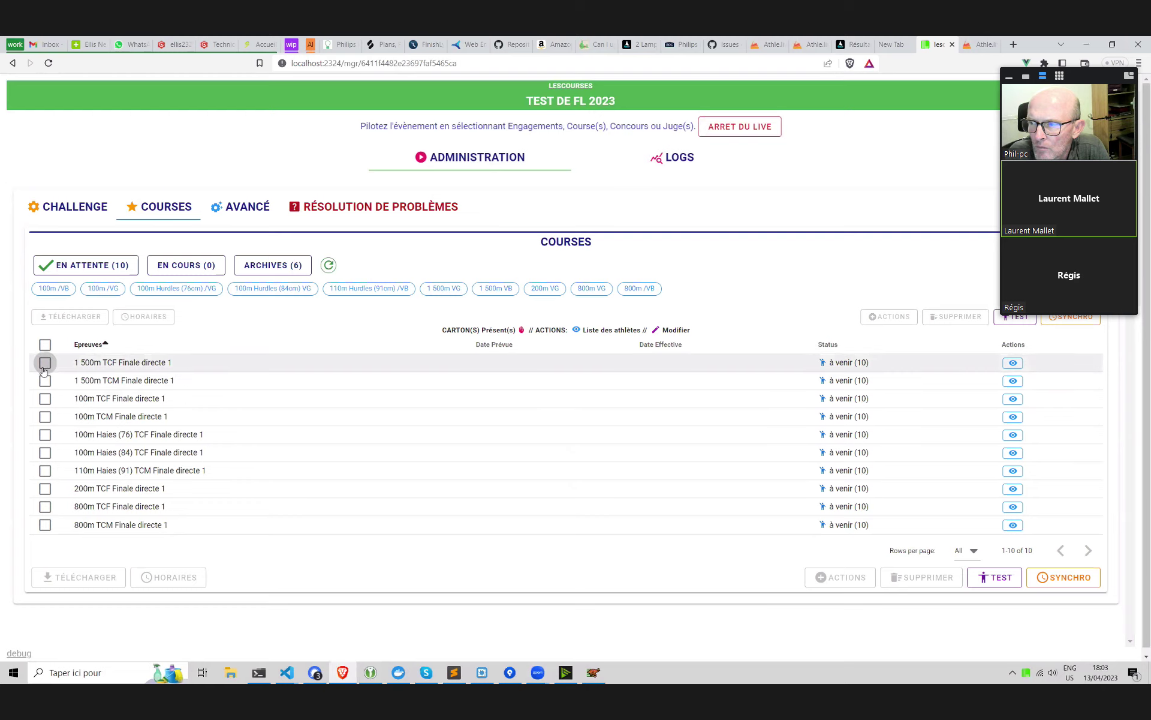
Confirm FinishLynx's scoreboard options (Athle_Live.lss, port 2424) and return to the browser
{"action": "left_click", "coordinate": [590, 673]}
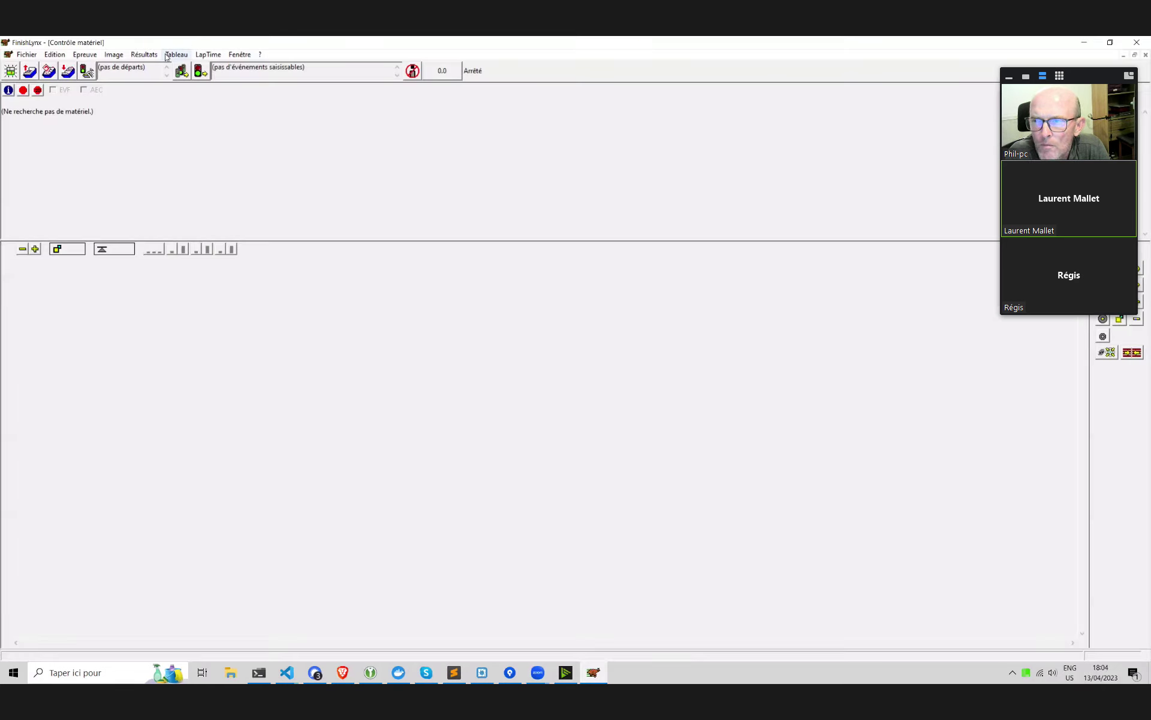
{"action": "left_click", "coordinate": [167, 56]}
{"action": "left_click", "coordinate": [225, 321]}
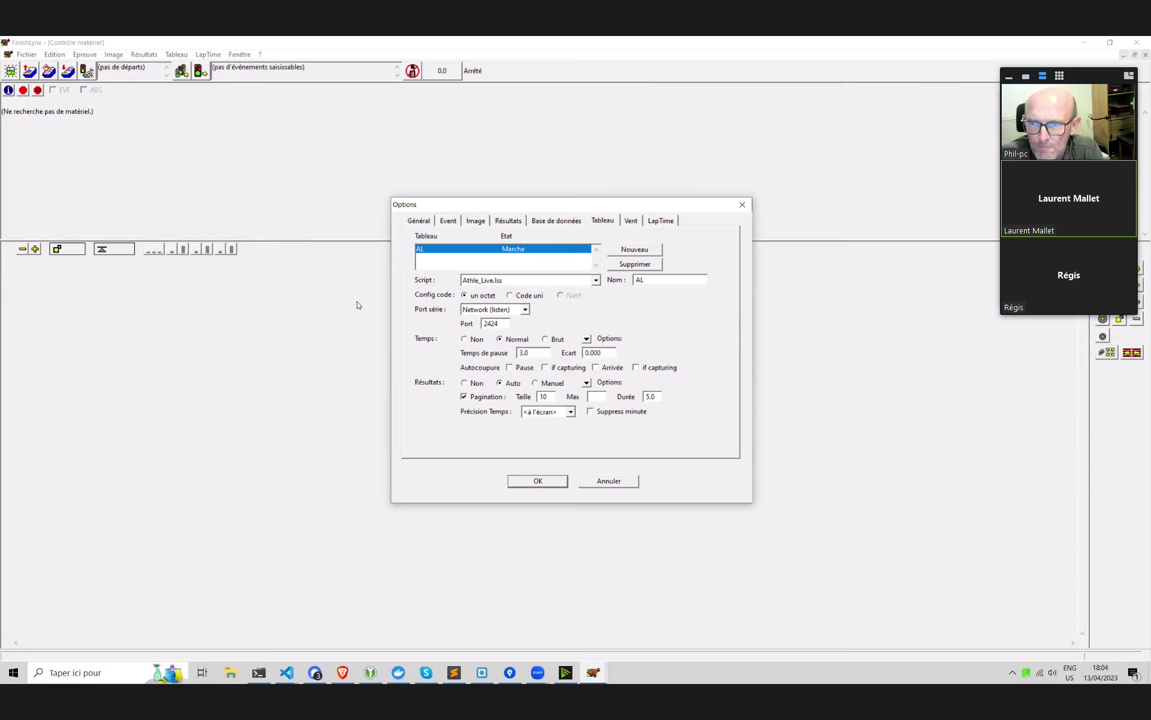
{"action": "left_click", "coordinate": [548, 485]}
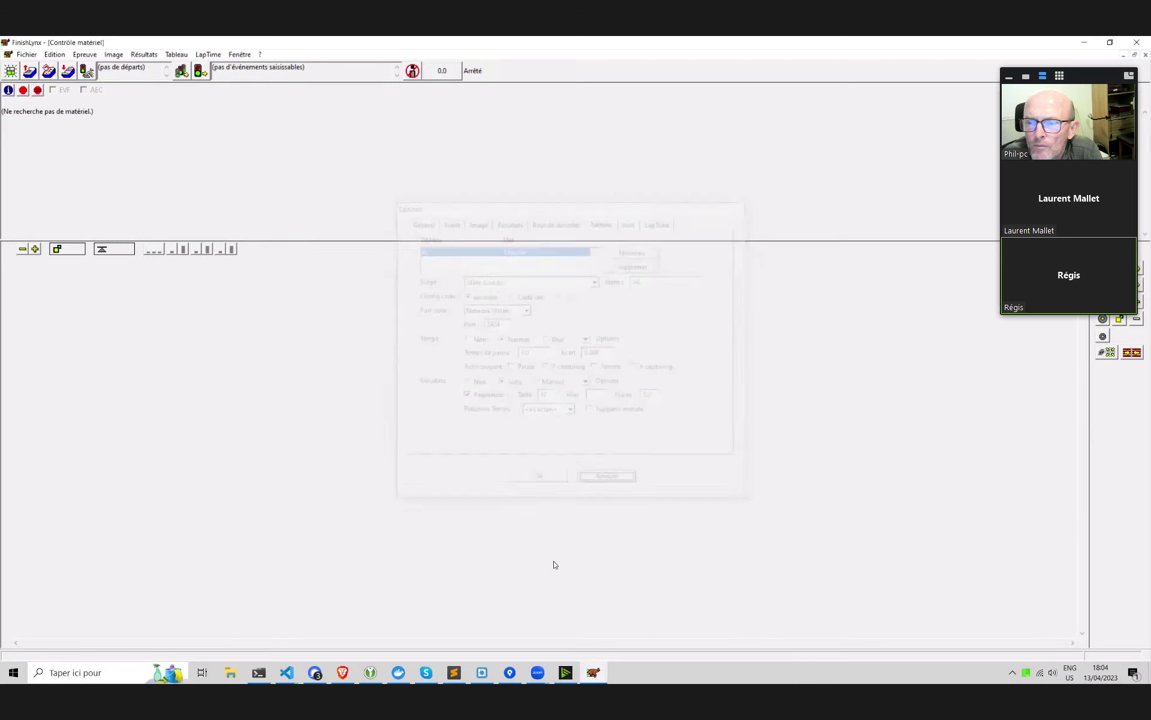
{"action": "left_click", "coordinate": [348, 672]}
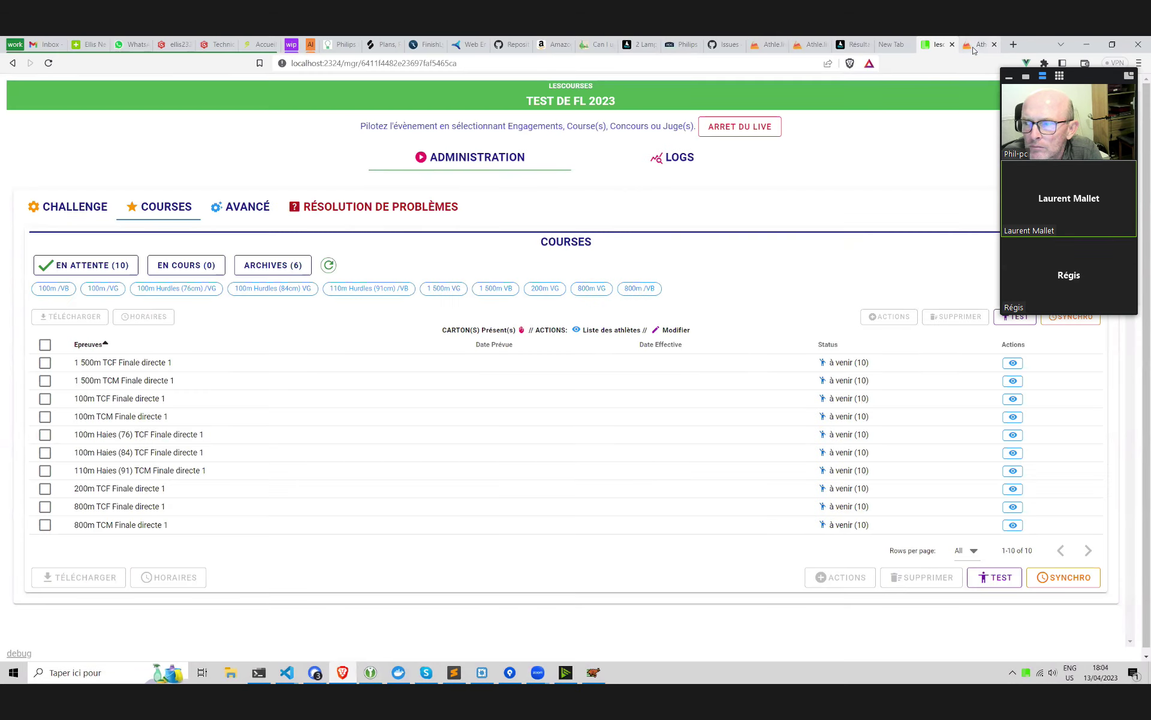
Open test.athle.live/lespeaker in a new tab and sign in with saved credentials
{"action": "left_click", "coordinate": [976, 45]}
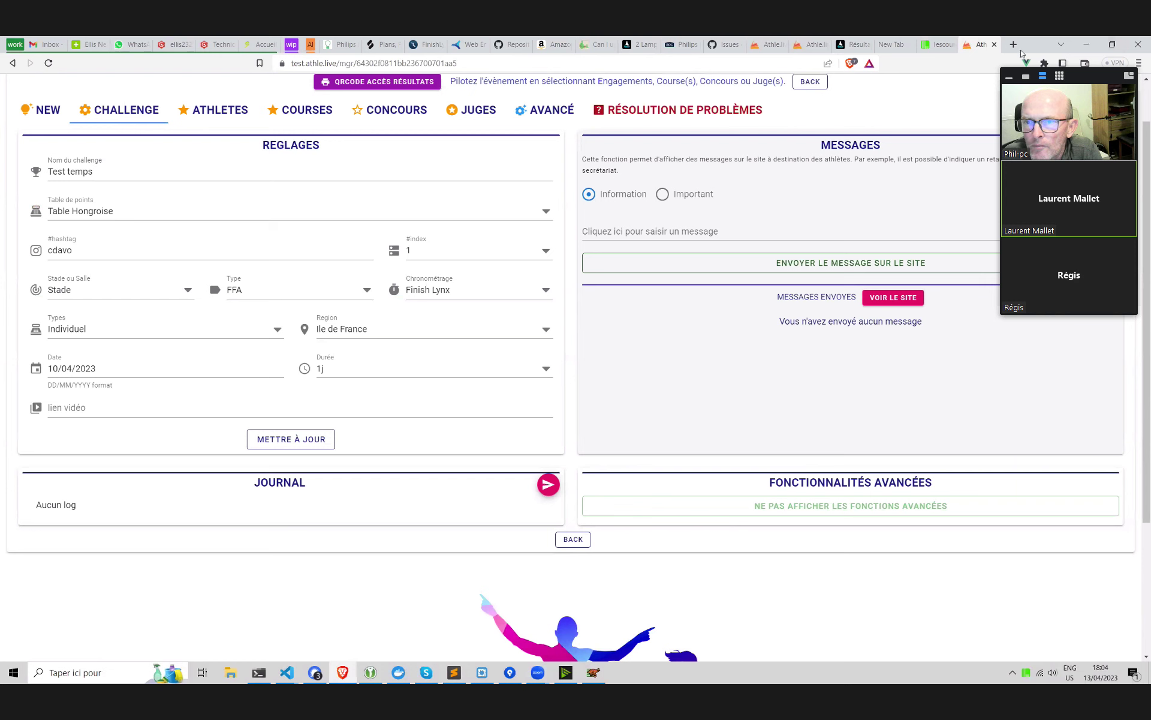
{"action": "left_click", "coordinate": [1011, 47]}
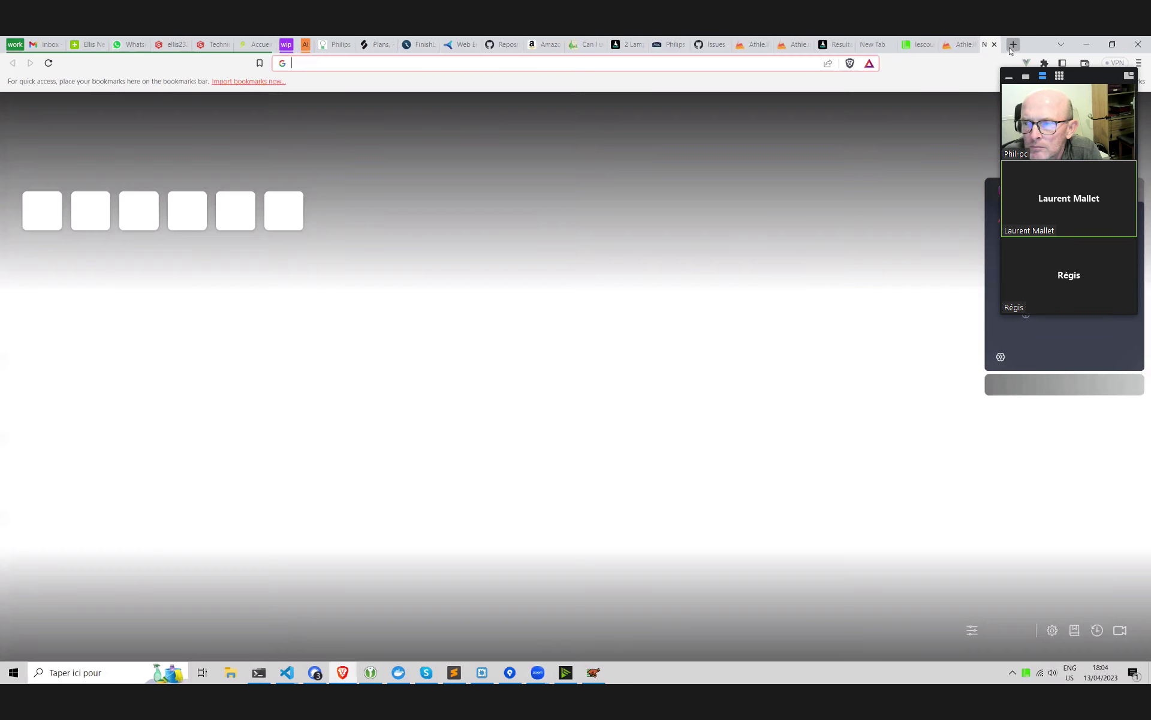
{"action": "type", "text": "test.athle.live"}
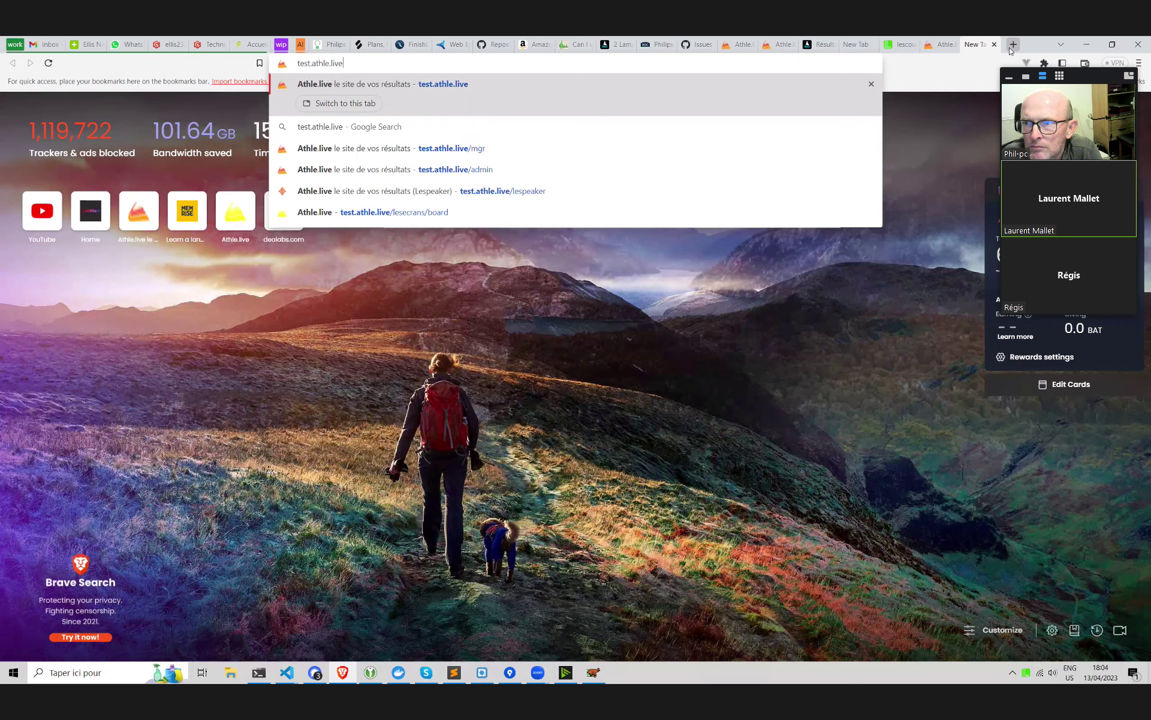
{"action": "type", "text": "/lespeaker"}
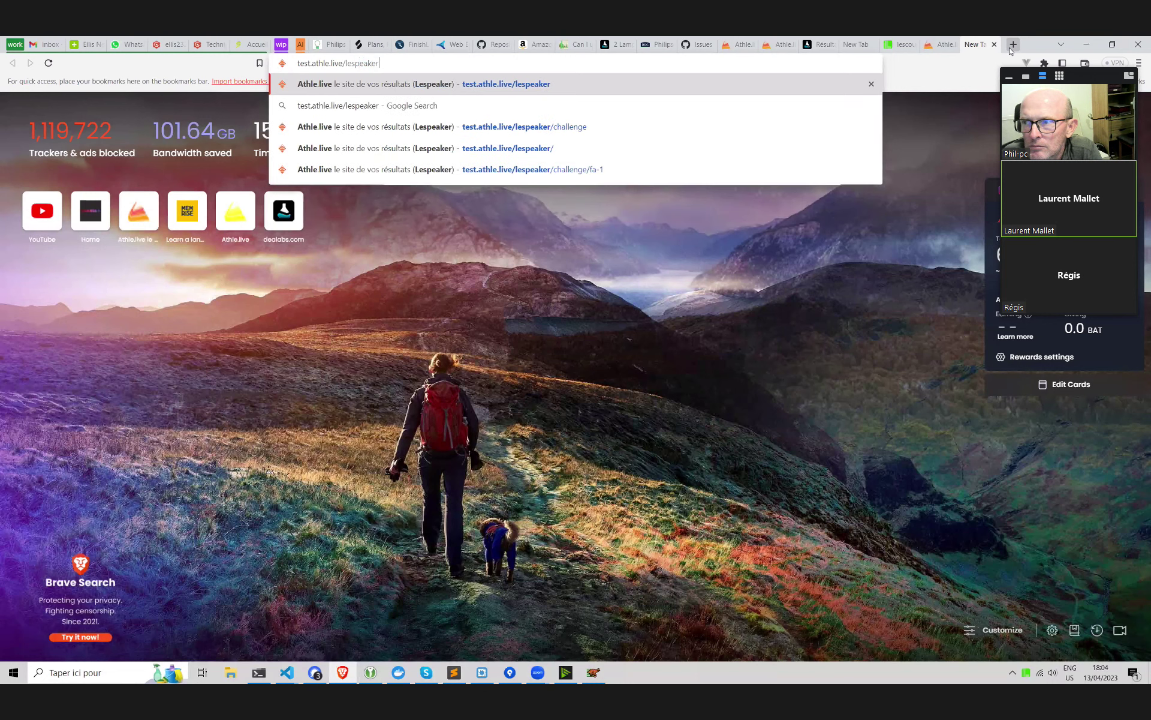
{"action": "key", "text": "Return"}
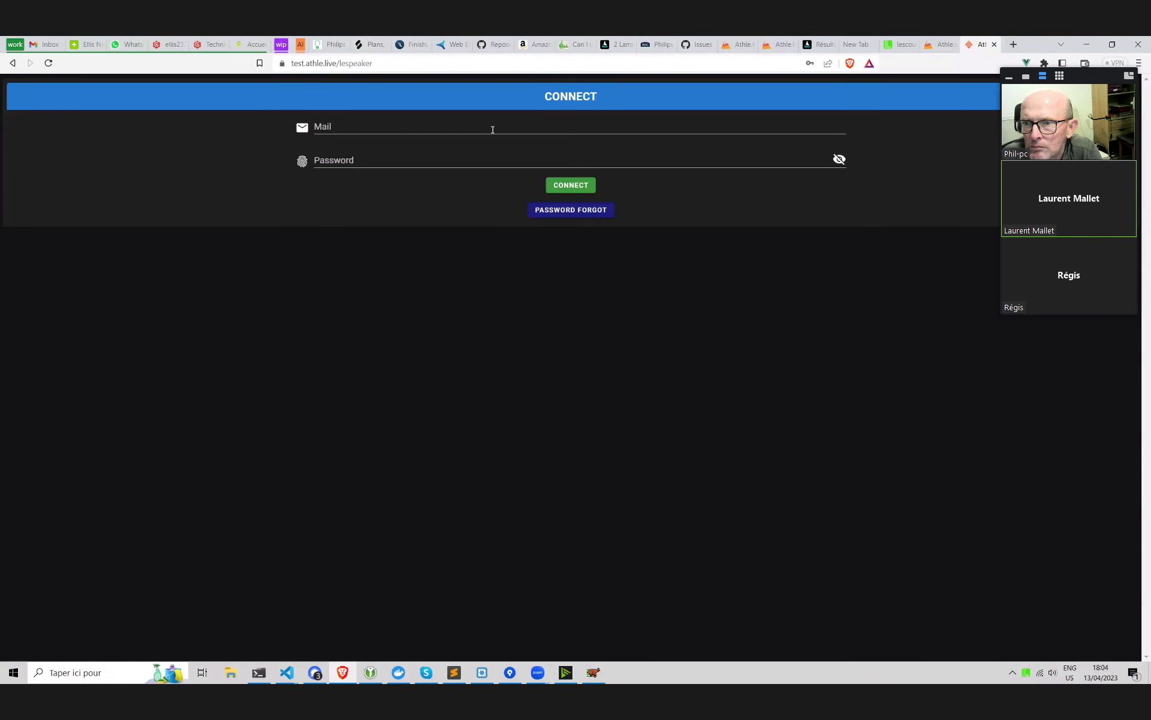
{"action": "left_click", "coordinate": [492, 130]}
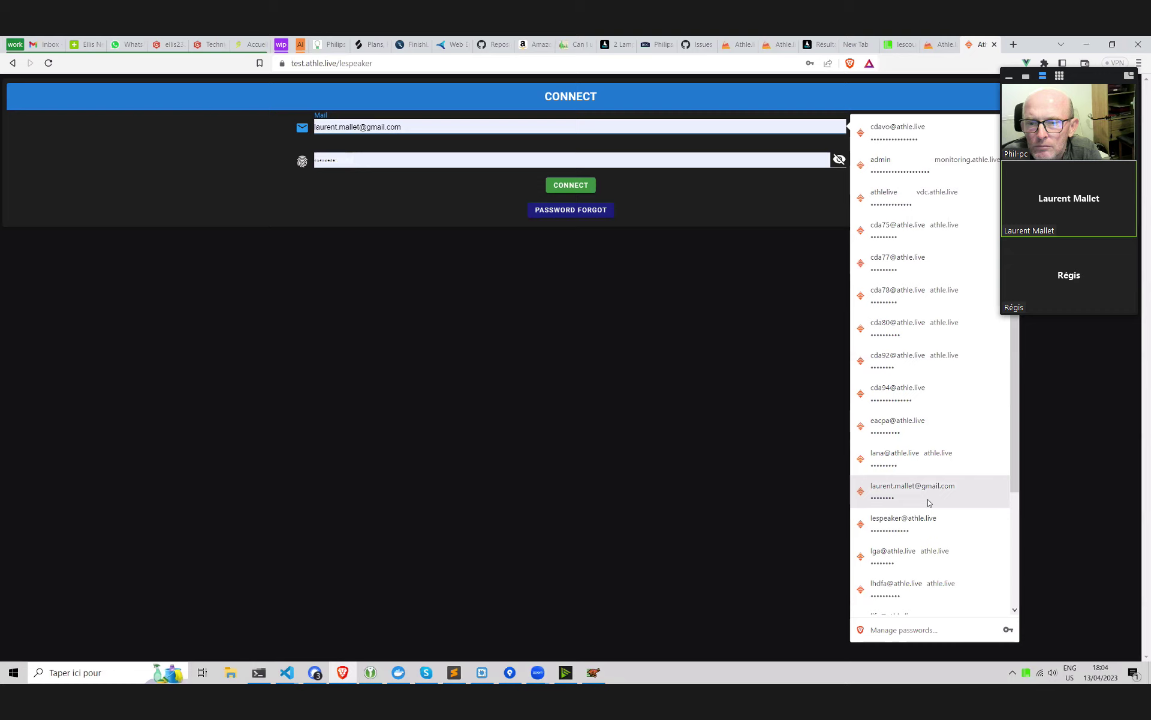
{"action": "scroll", "coordinate": [929, 503], "scroll_direction": "down", "scroll_amount": 1}
{"action": "left_click", "coordinate": [912, 430]}
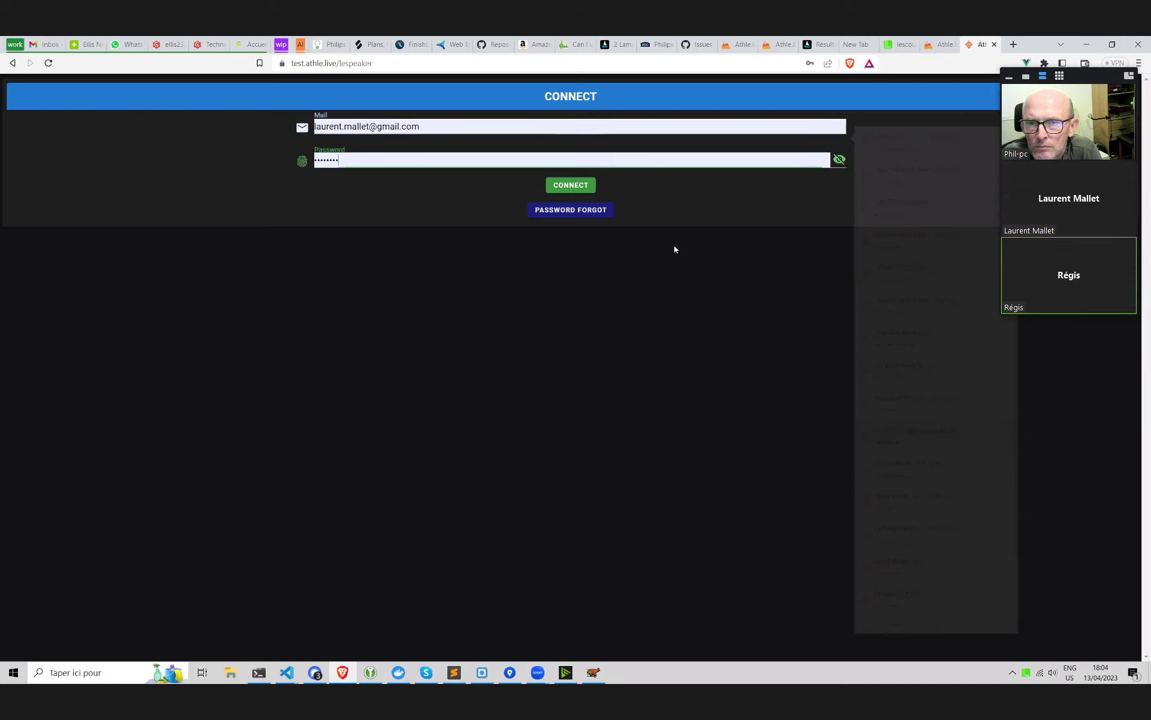
{"action": "left_click", "coordinate": [577, 184]}
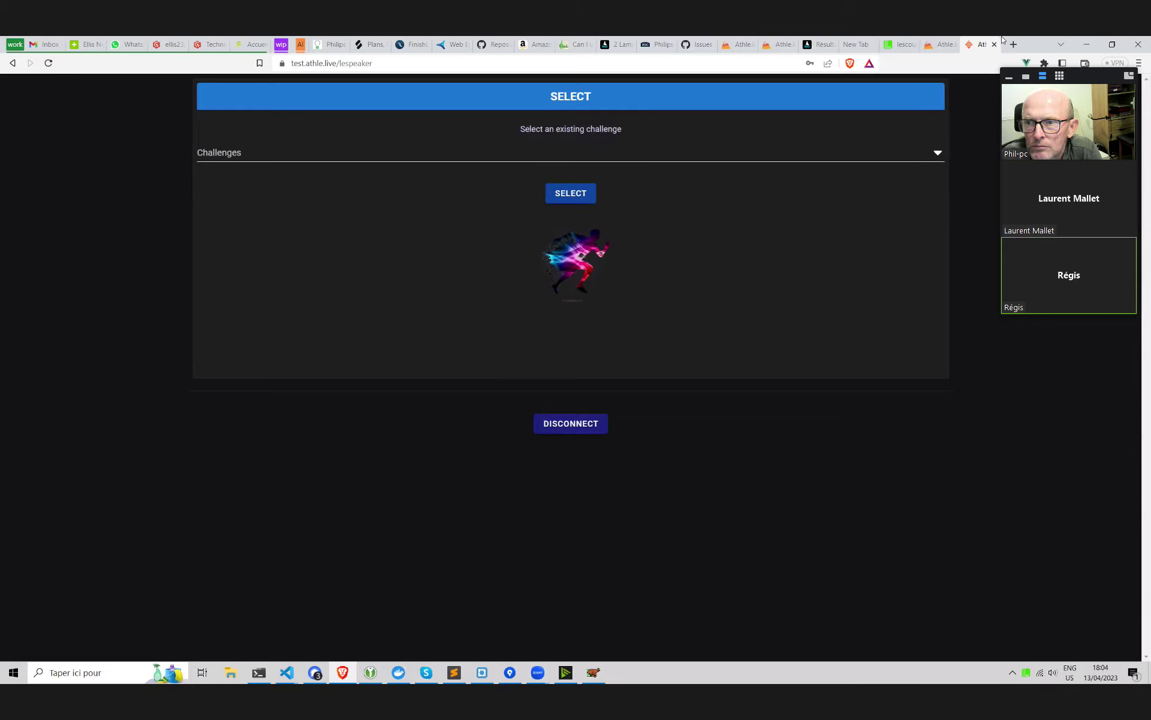
Choose Test de FL 2023 as the speaker page's challenge
{"action": "left_click", "coordinate": [900, 45]}
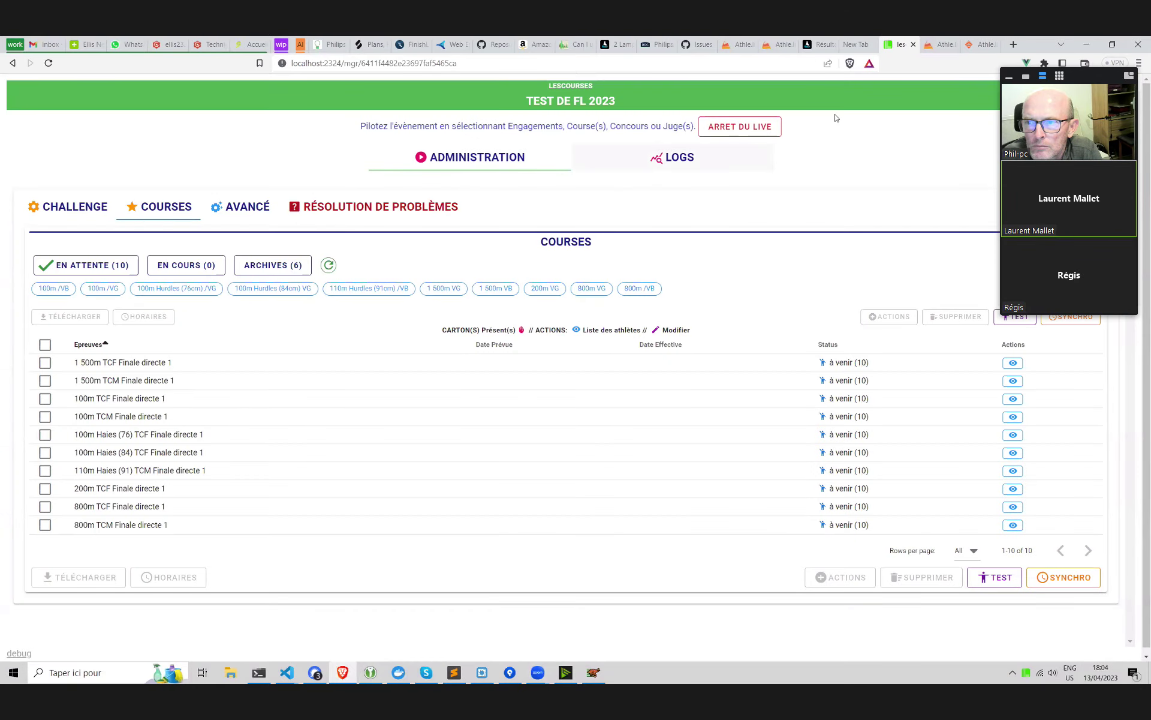
{"action": "left_click", "coordinate": [981, 42]}
{"action": "left_click", "coordinate": [271, 161]}
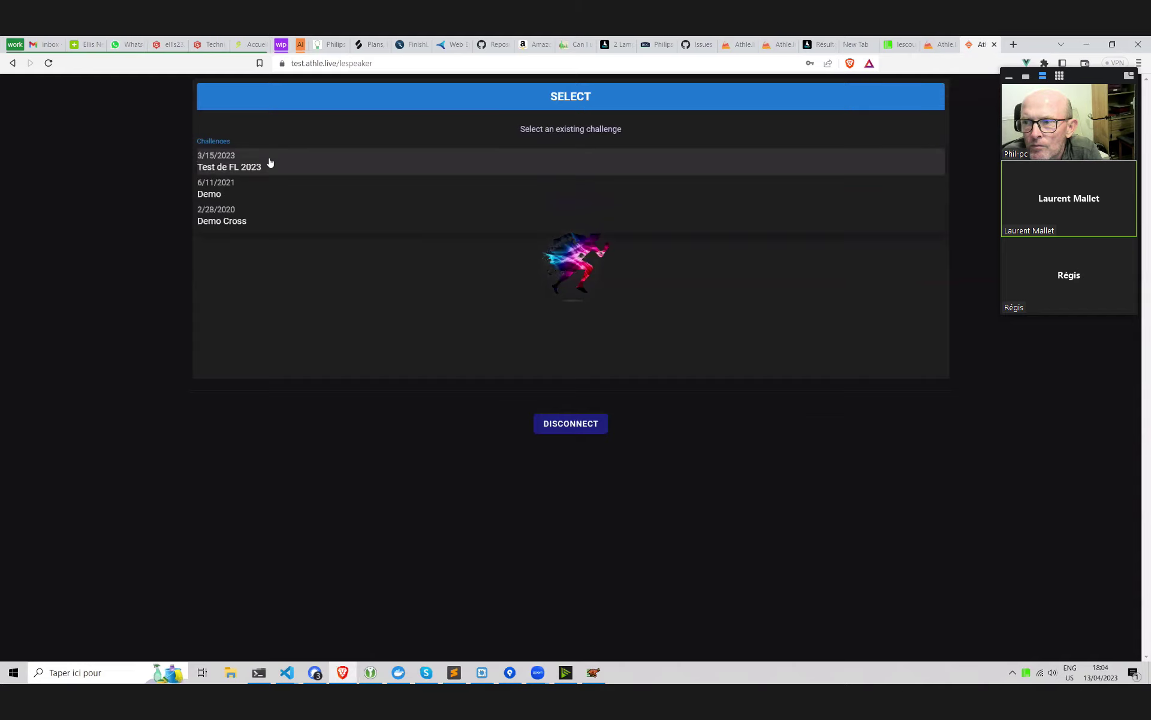
{"action": "left_click", "coordinate": [270, 162]}
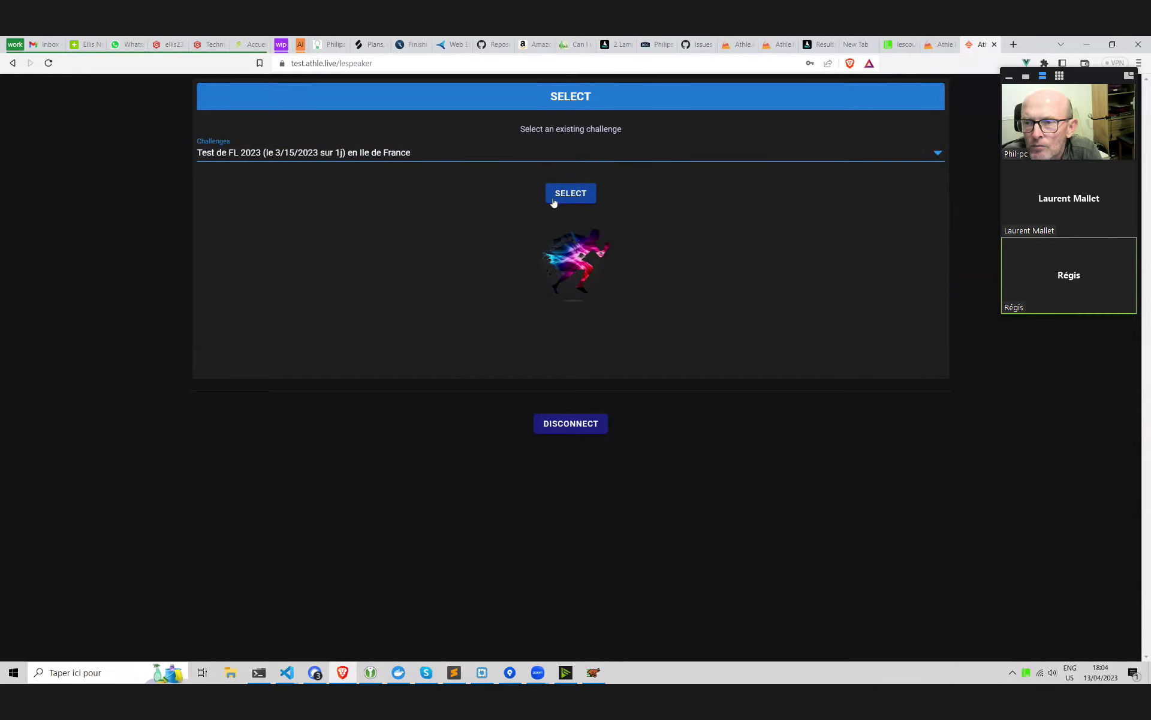
{"action": "left_click", "coordinate": [548, 198]}
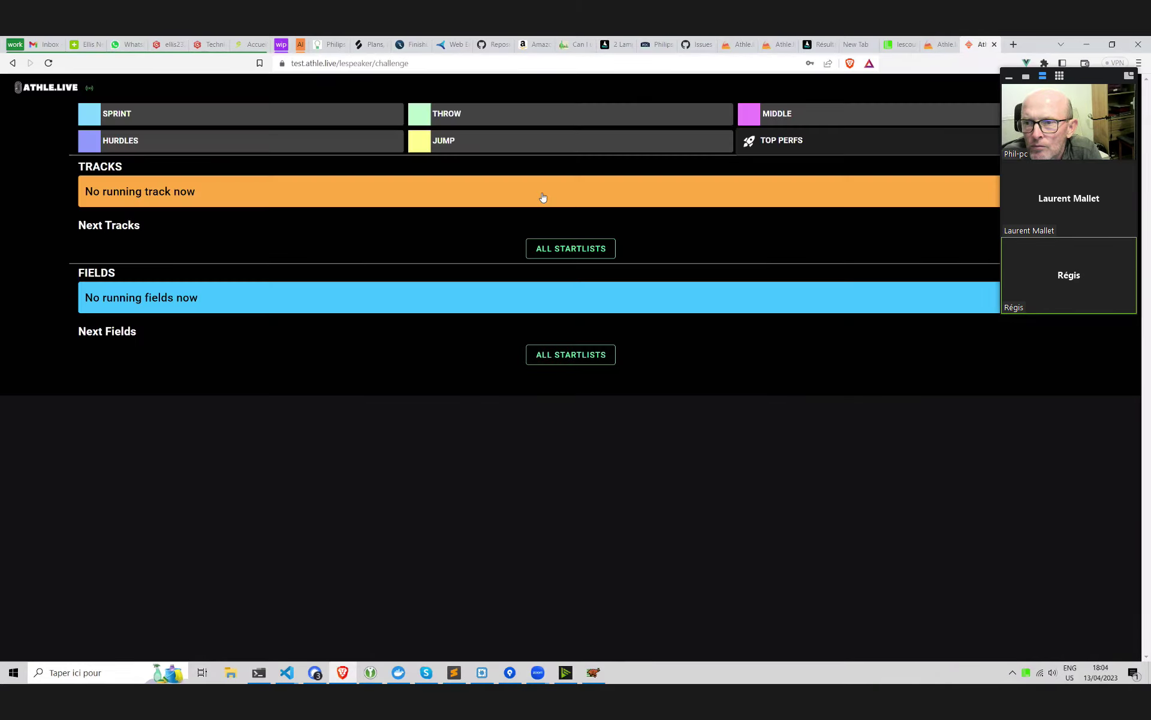
Export the 200m TCF Finale directe 1 startlist as lynx.evt for FinishLynx
{"action": "left_click", "coordinate": [899, 41]}
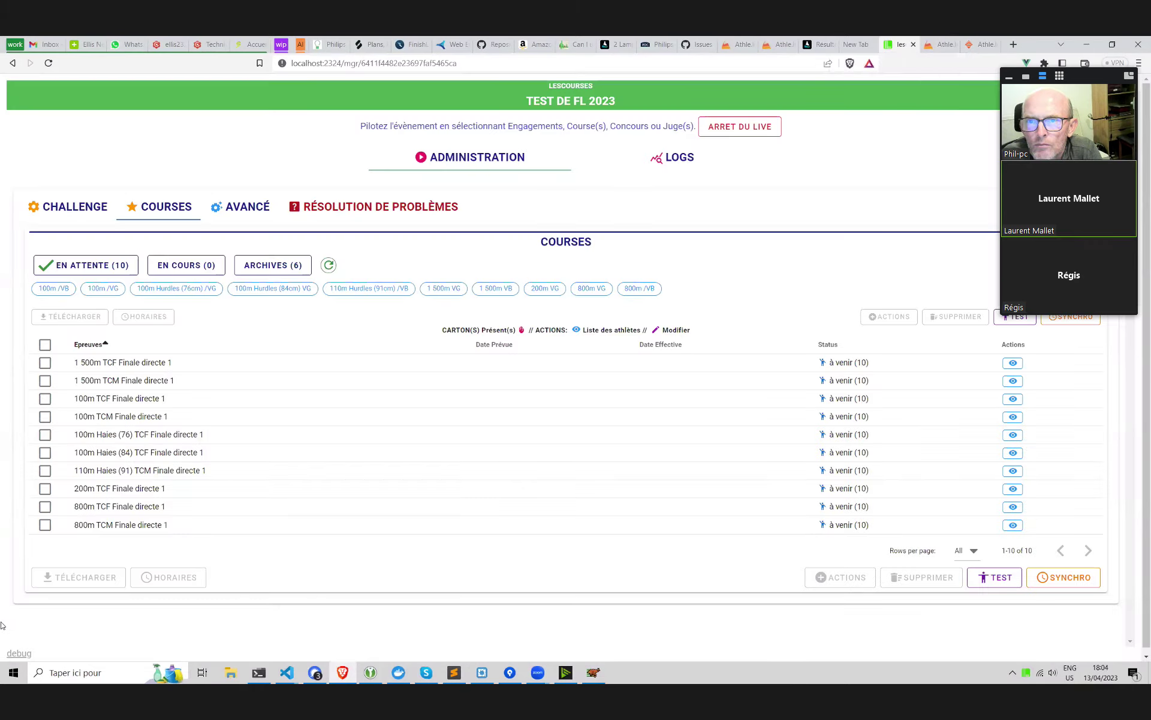
{"action": "left_click", "coordinate": [45, 488]}
{"action": "left_click", "coordinate": [87, 576]}
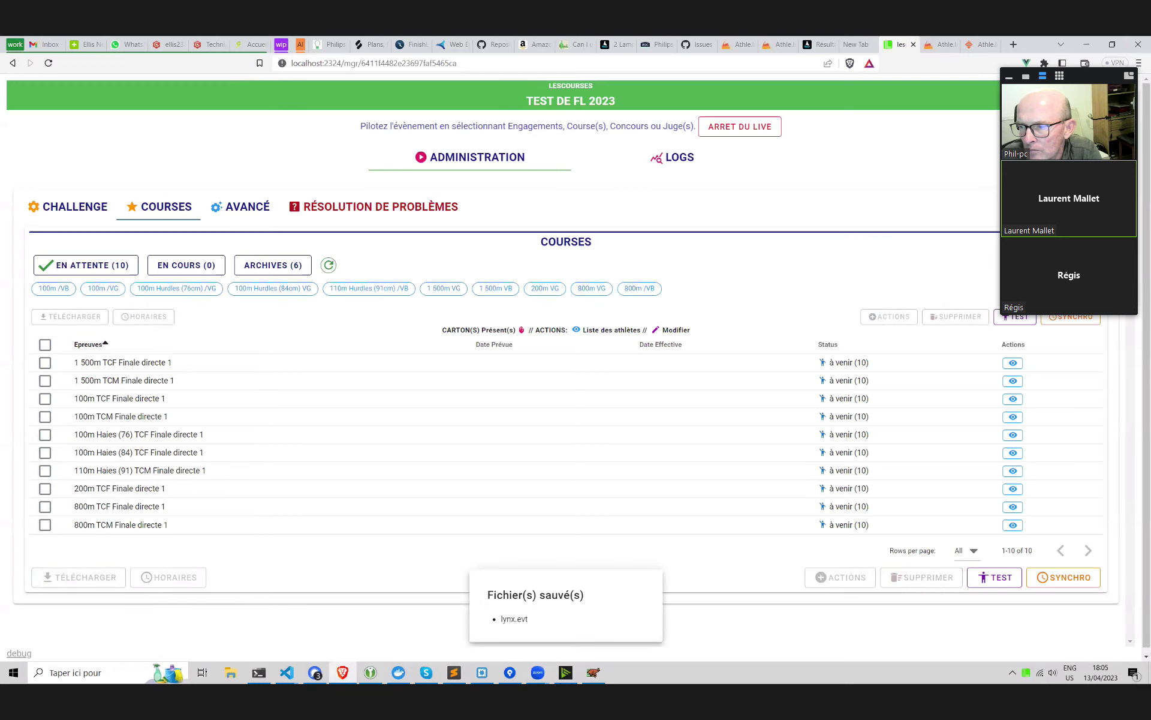
{"action": "left_click", "coordinate": [591, 675]}
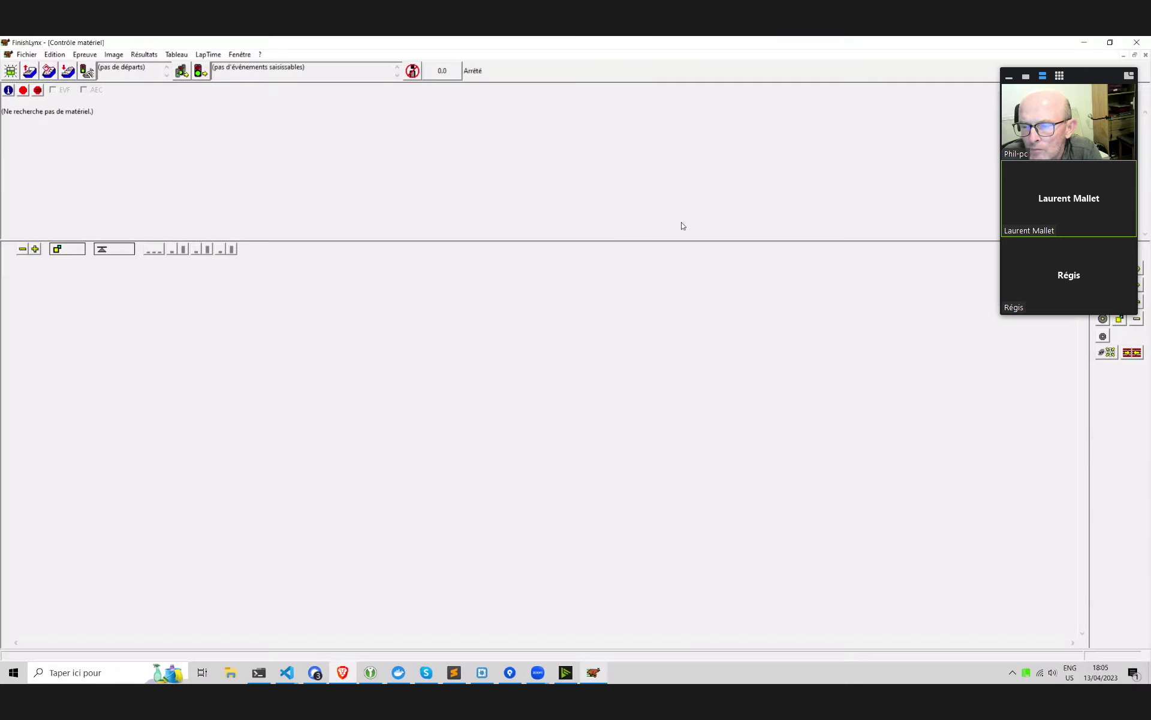
Load the race programme and open event 200m TCF Finale directe 1 (306,1,1)
{"action": "left_click", "coordinate": [48, 72]}
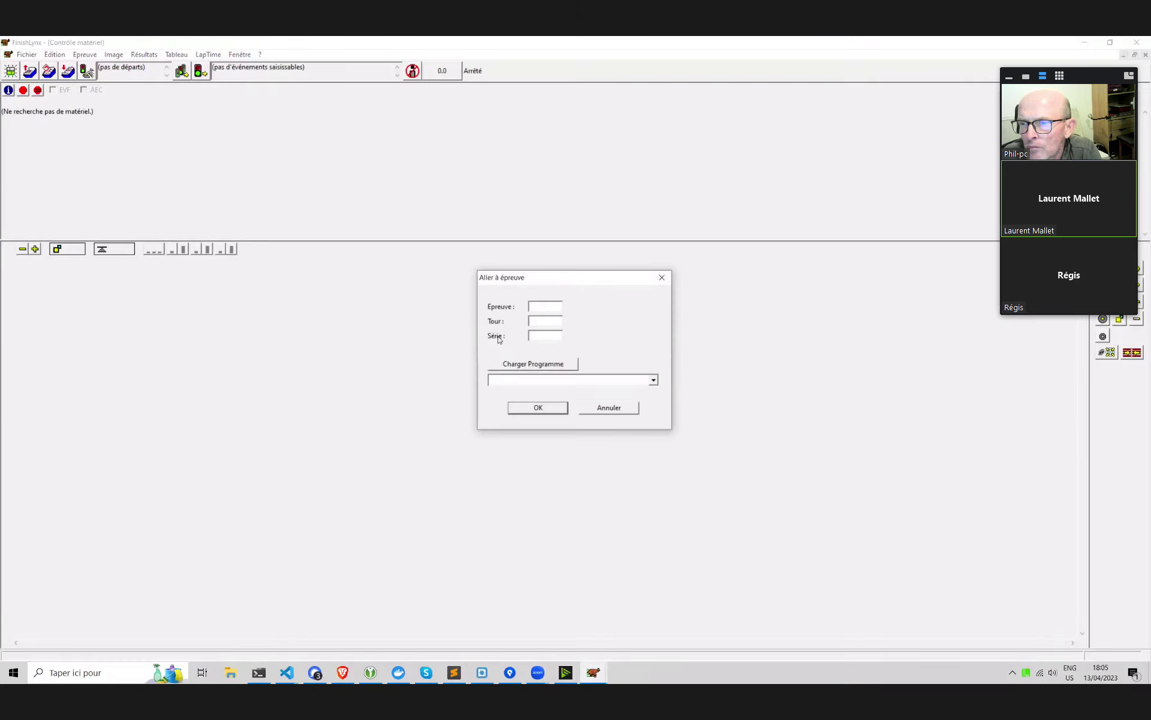
{"action": "left_click", "coordinate": [553, 364]}
{"action": "left_click", "coordinate": [556, 380]}
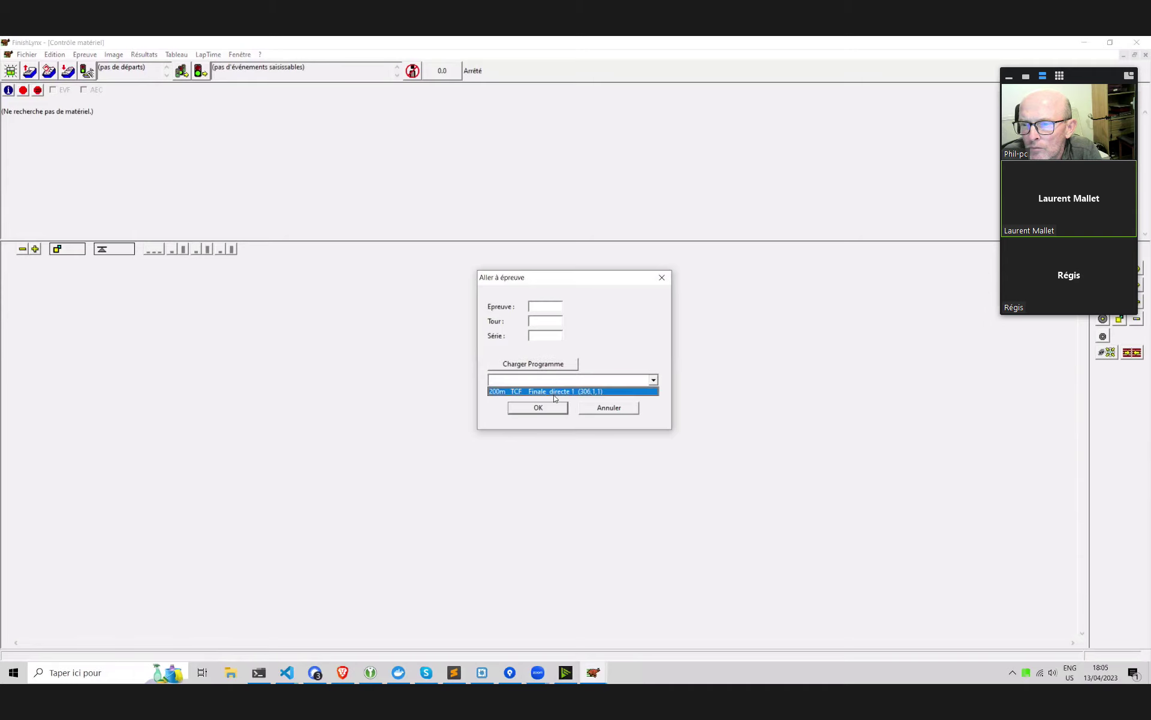
{"action": "left_click", "coordinate": [553, 392]}
{"action": "left_click", "coordinate": [552, 406]}
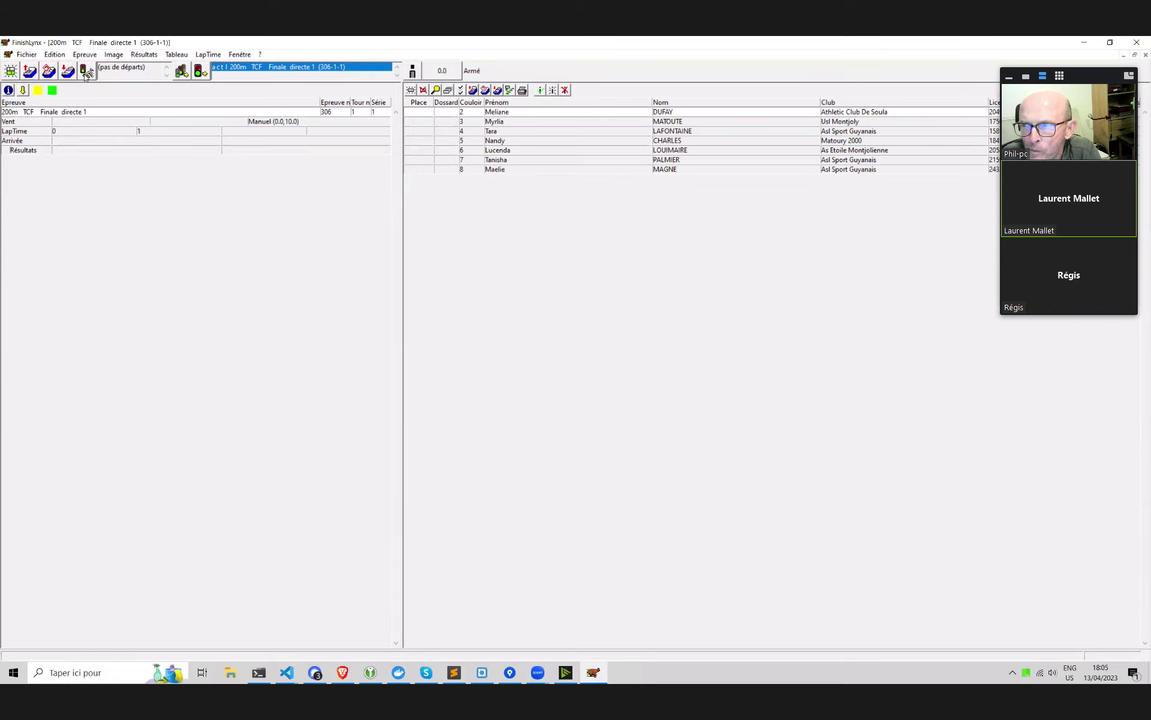
Fire a manual start for the race, then switch to the browser
{"action": "left_click", "coordinate": [87, 72]}
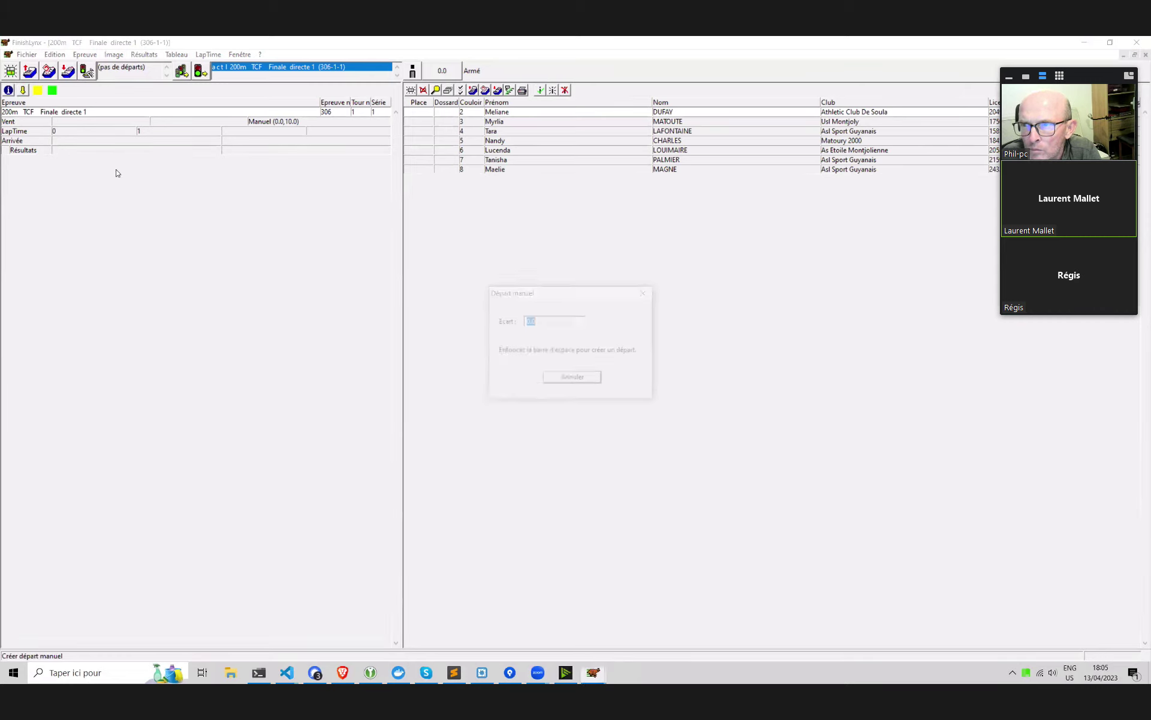
{"action": "key", "text": "Return"}
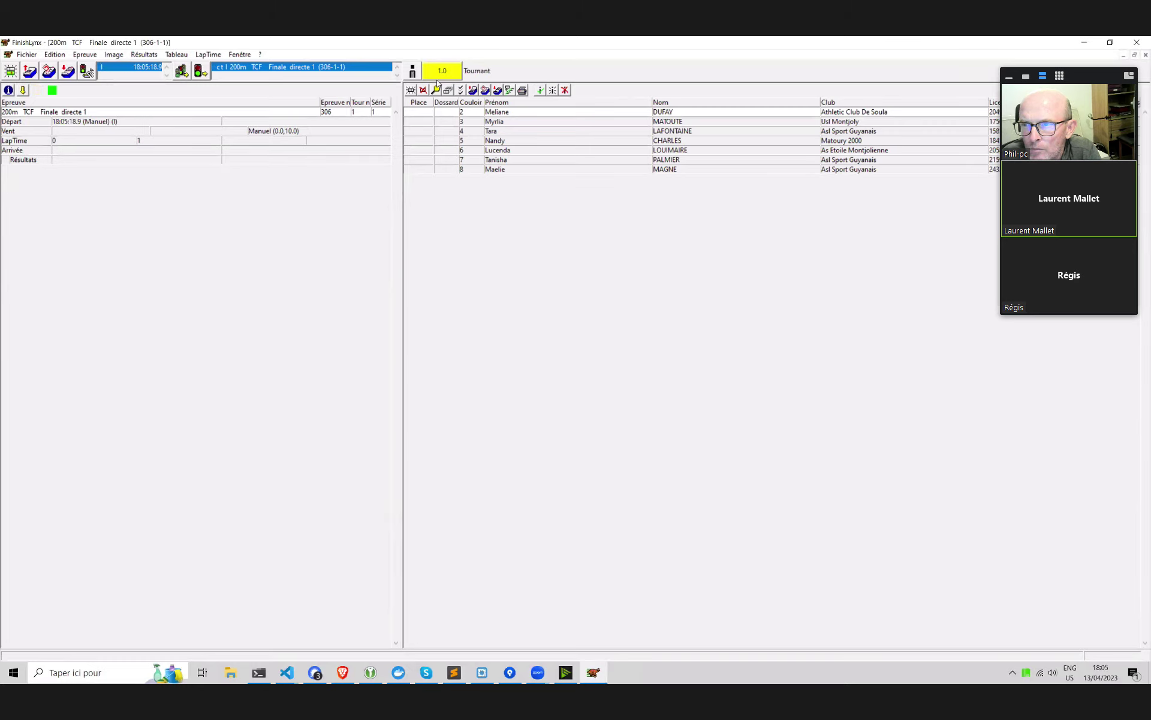
{"action": "left_click", "coordinate": [343, 672]}
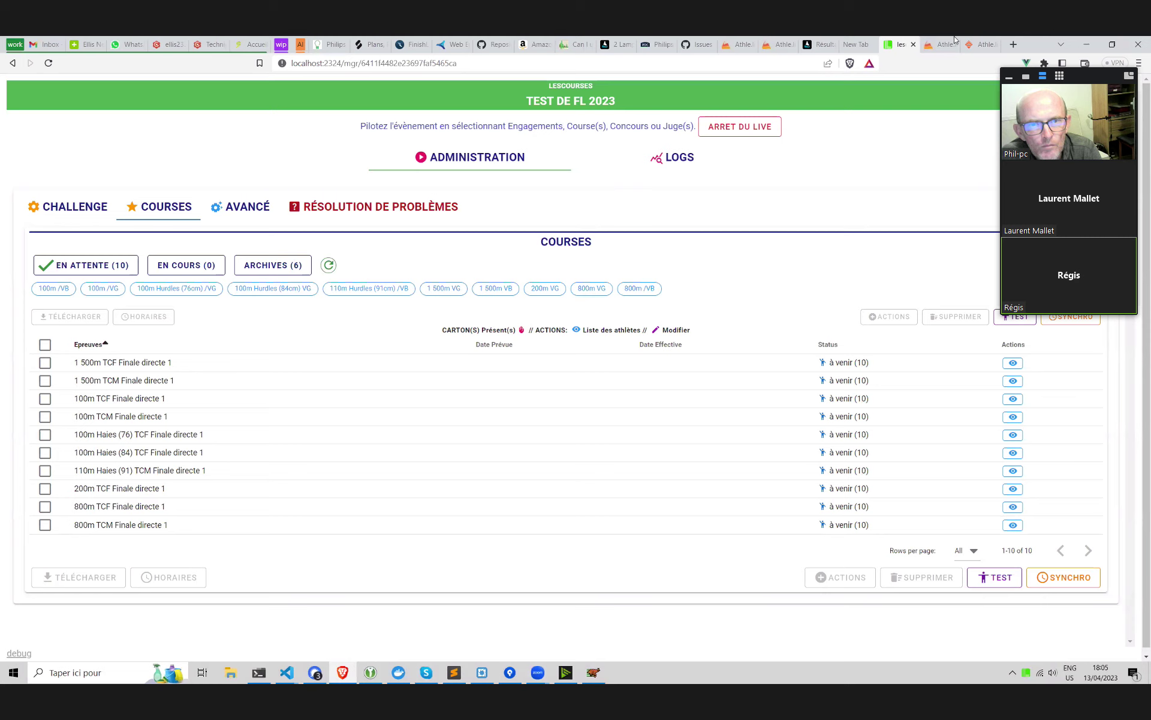
Check the race status on the speaker, challenge and Les Courses pages
{"action": "left_click", "coordinate": [980, 44]}
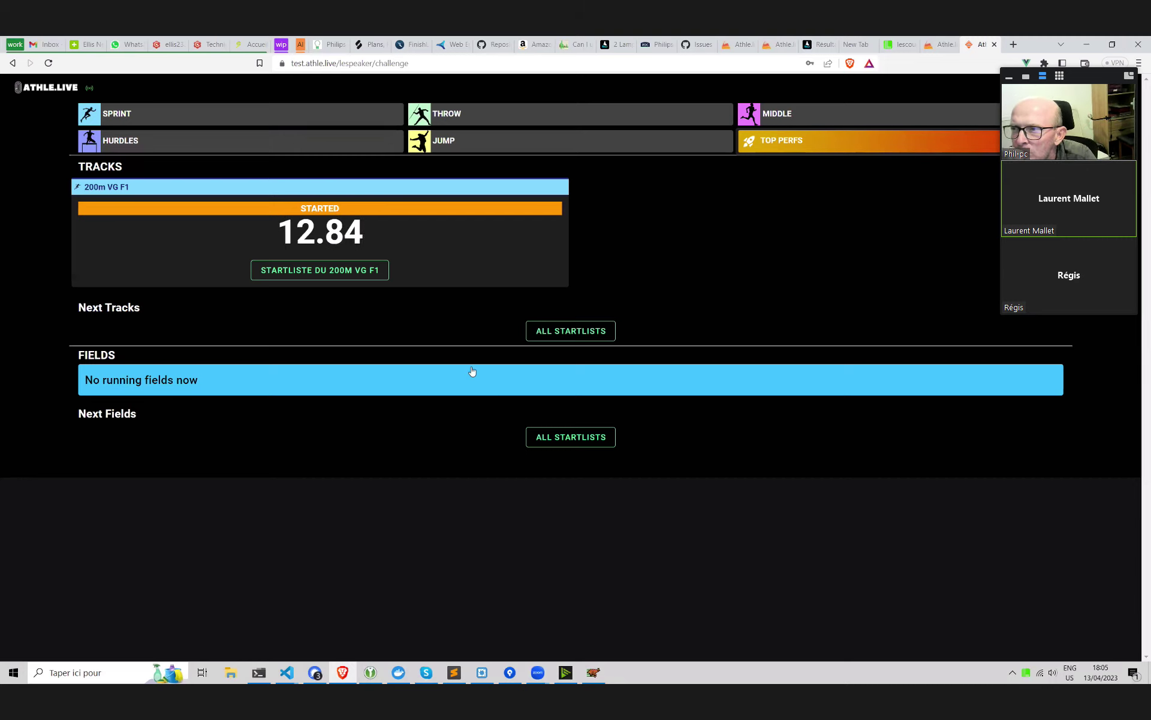
{"action": "left_click", "coordinate": [944, 41]}
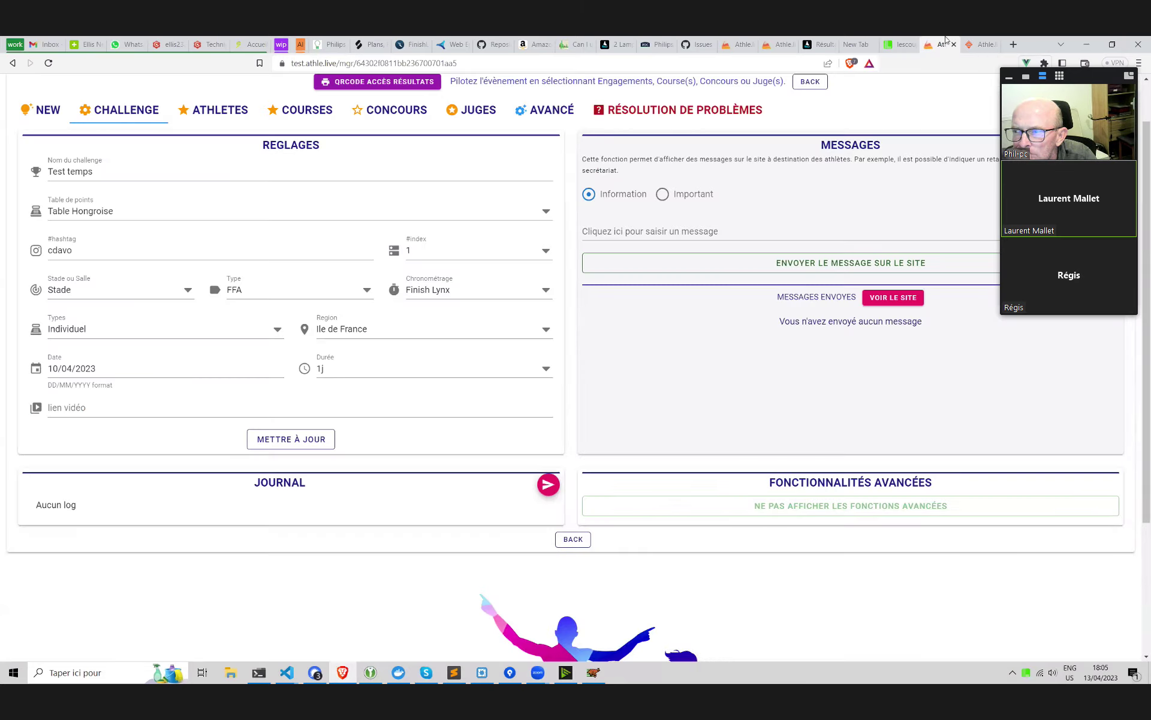
{"action": "left_click", "coordinate": [904, 43]}
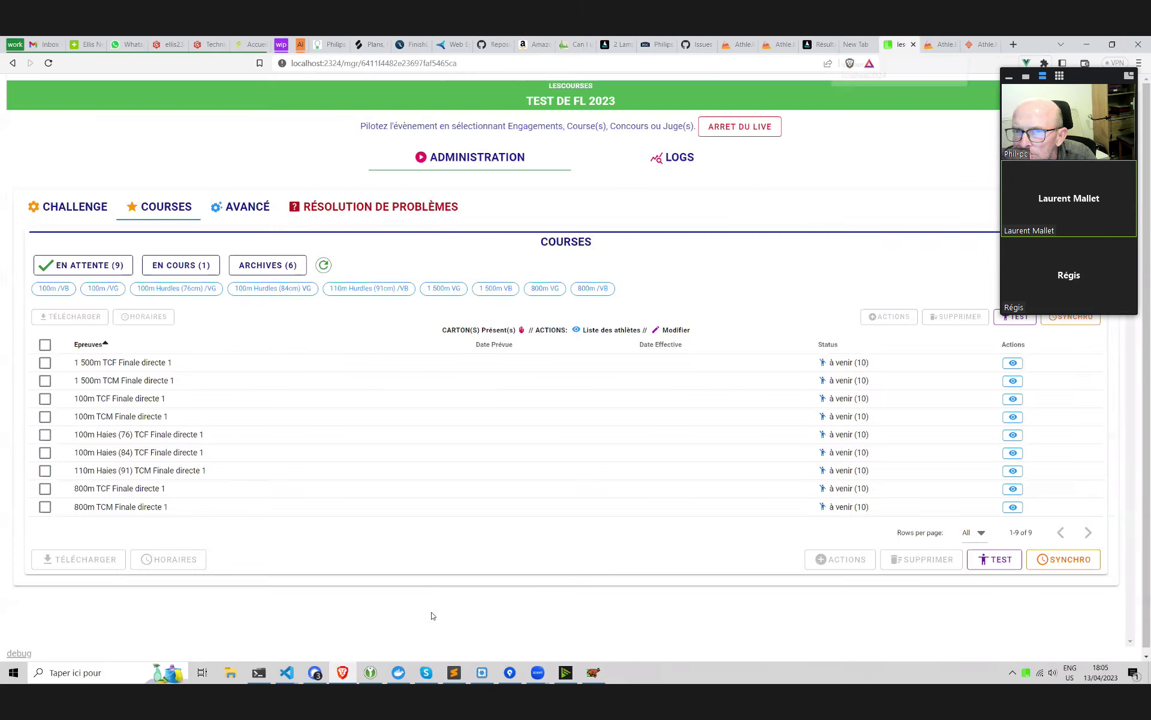
Glance at the speaker page, then create a new manual start at 18:06:06.3
{"action": "left_click", "coordinate": [592, 673]}
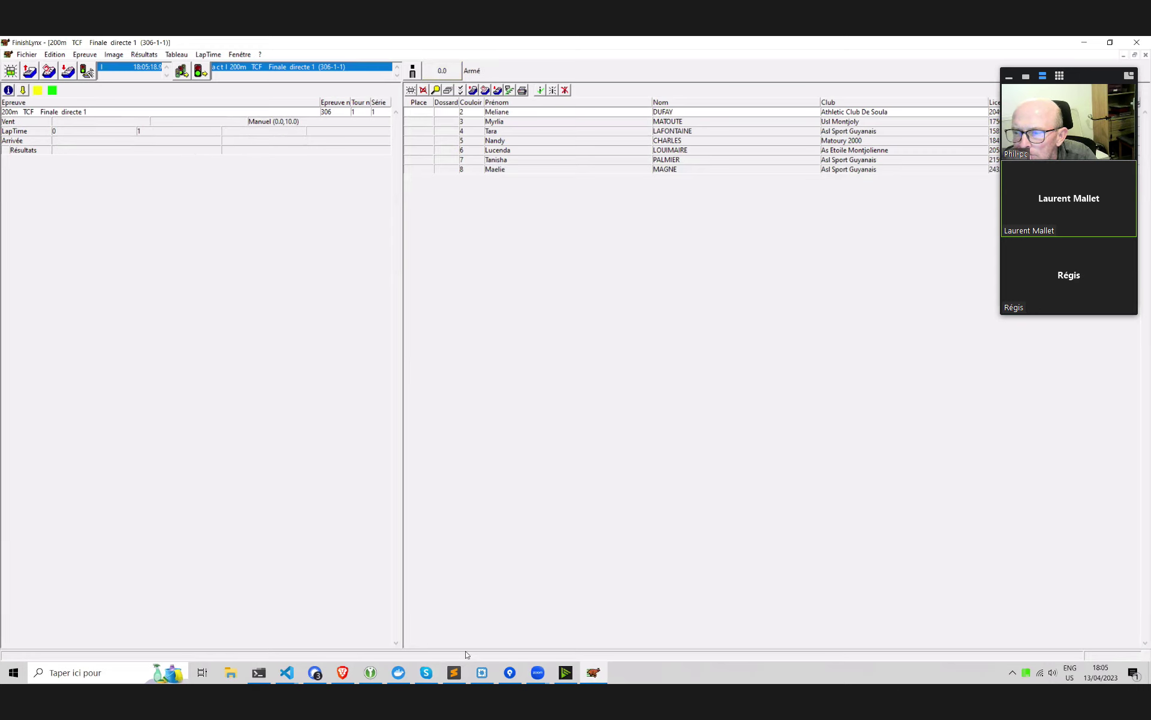
{"action": "key", "text": "alt+Tab"}
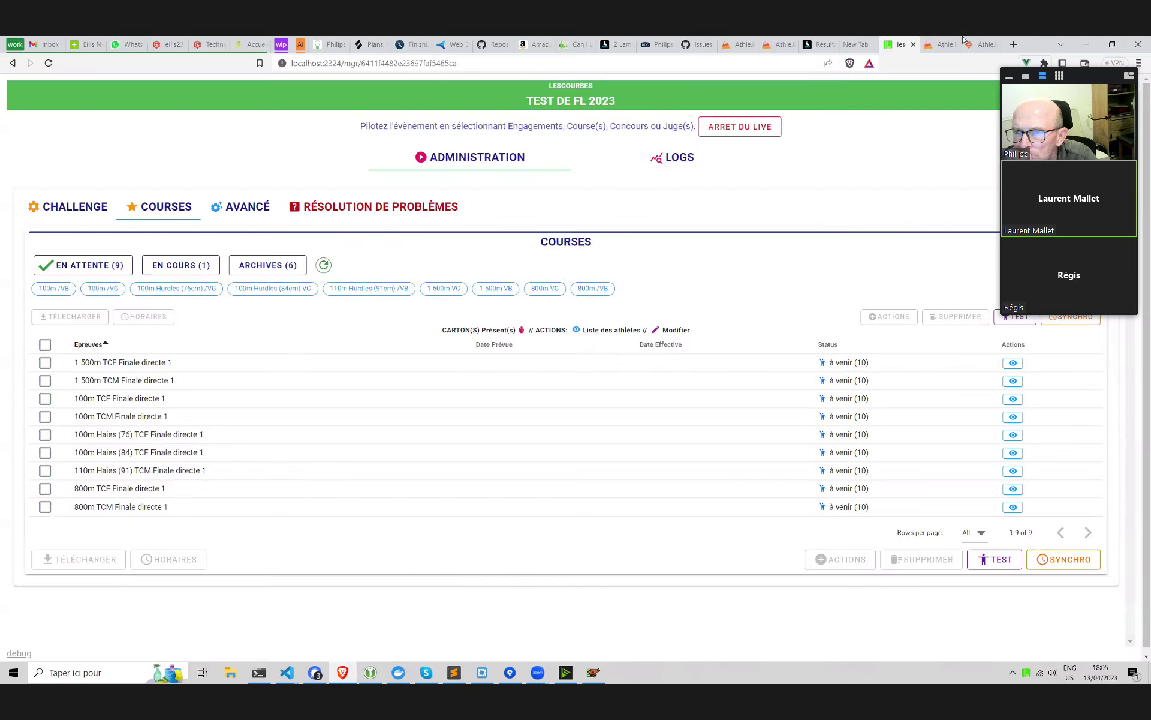
{"action": "key", "text": "ctrl+Tab"}
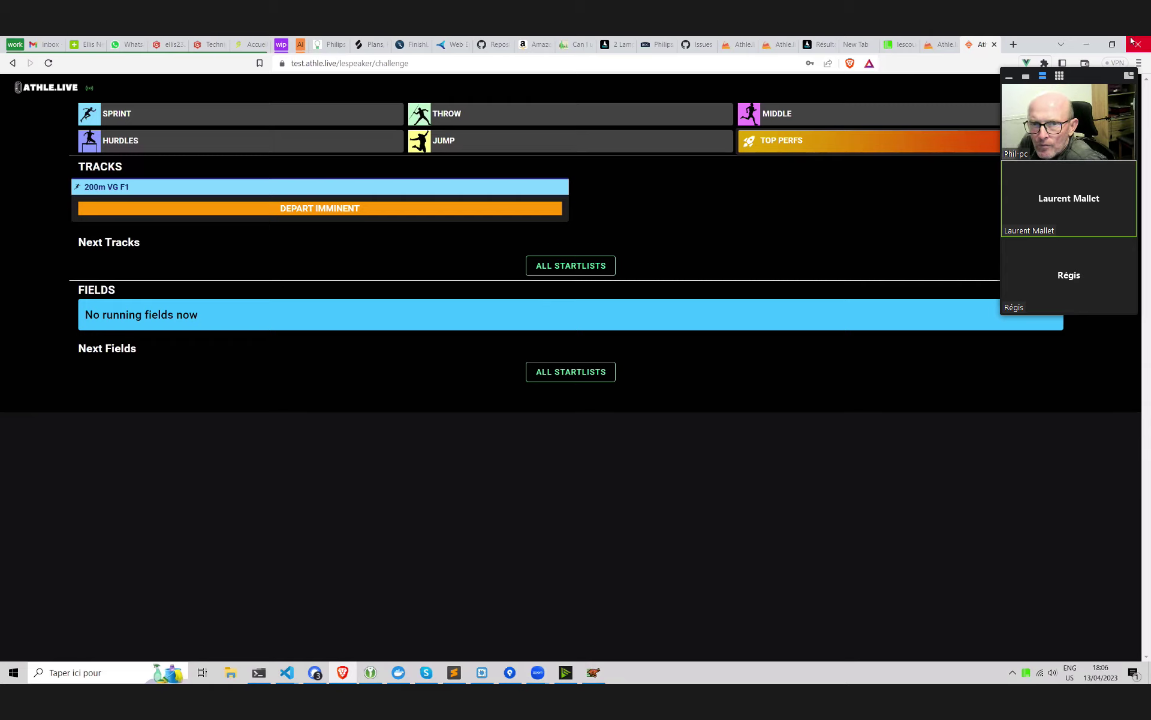
{"action": "left_click", "coordinate": [594, 672]}
{"action": "left_click", "coordinate": [87, 71]}
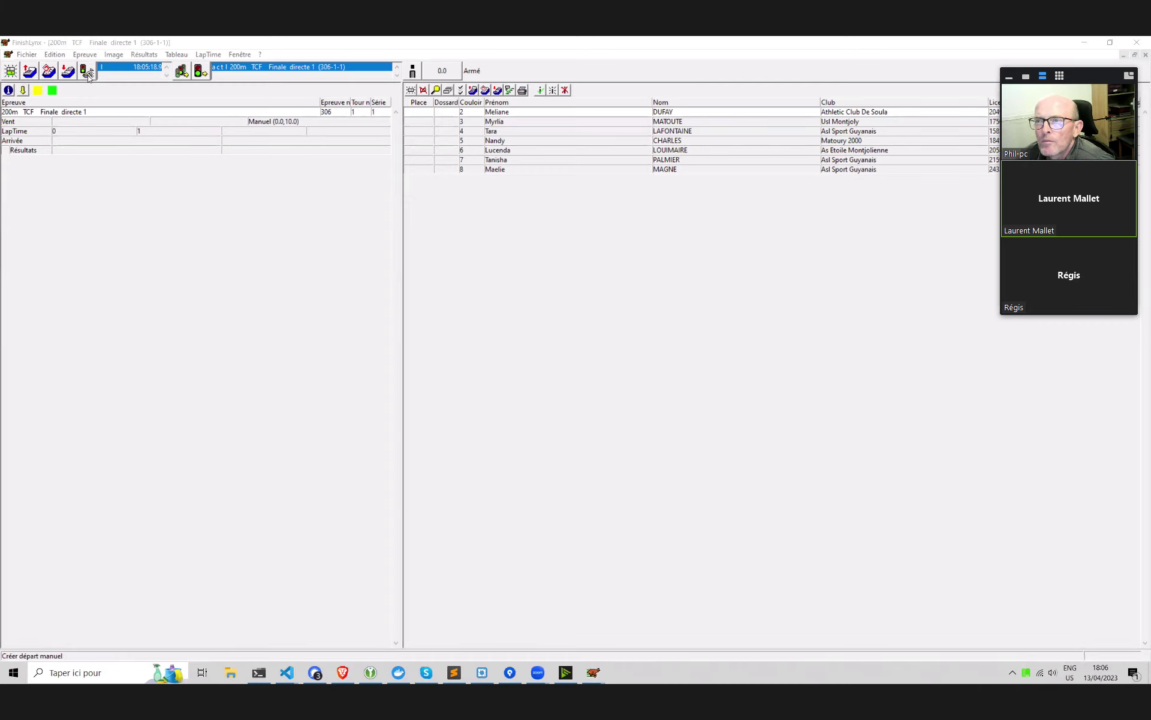
{"action": "left_click", "coordinate": [336, 675]}
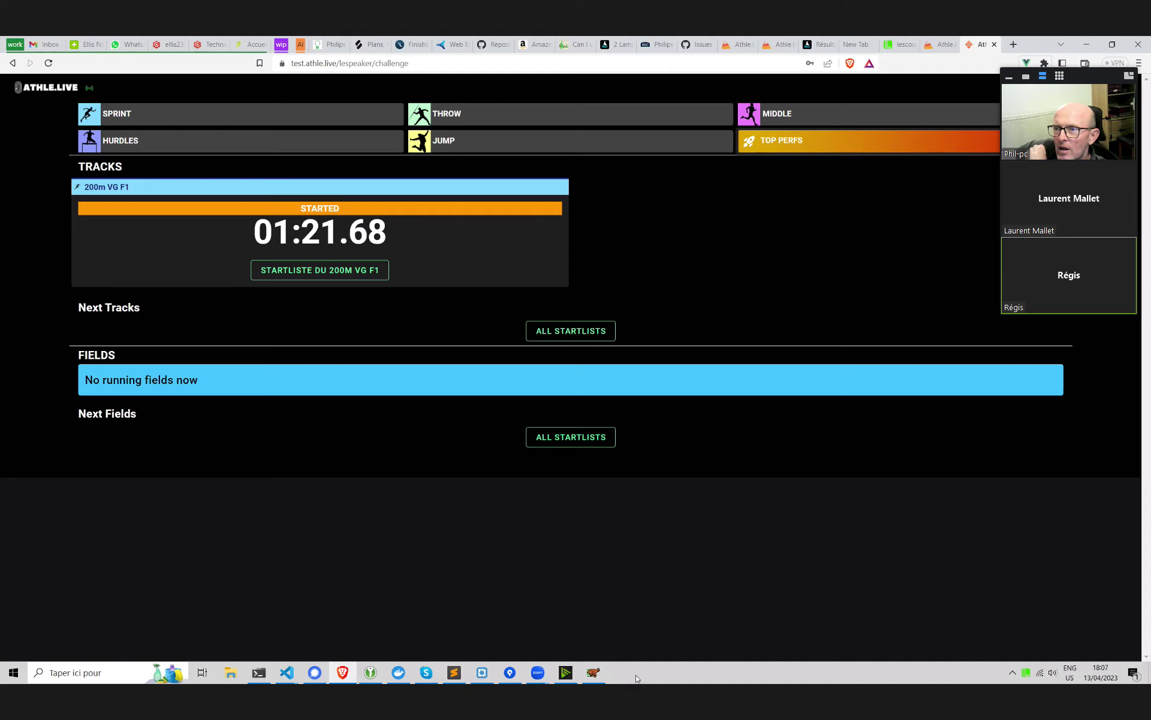
{"action": "left_click", "coordinate": [595, 673]}
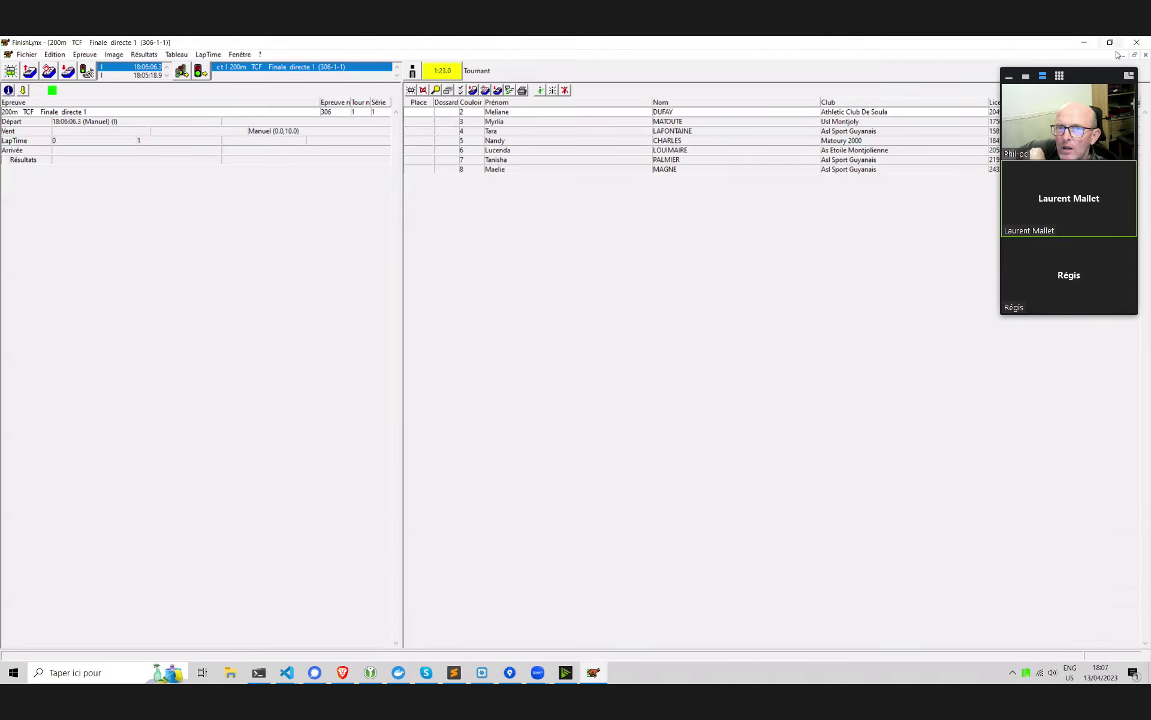
Shrink FinishLynx beside the speaker page and fire a new manual start at 18:07:39.9
{"action": "key", "text": "super+Down"}
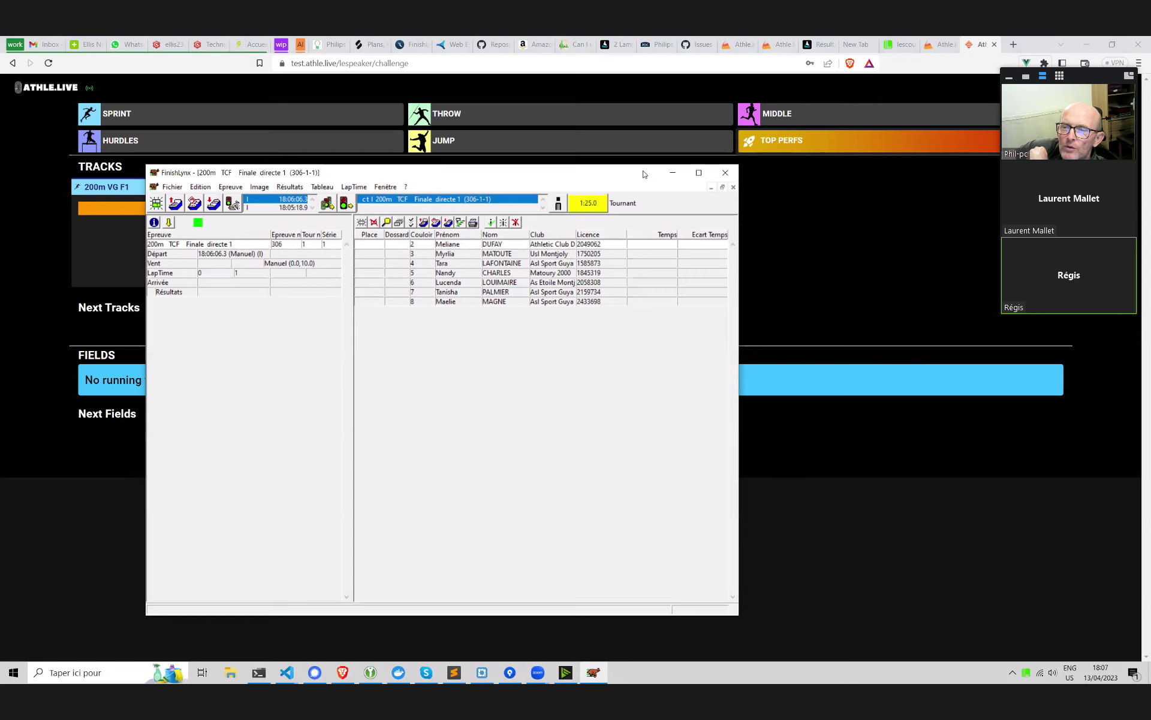
{"action": "left_click_drag", "start_coordinate": [646, 175], "coordinate": [895, 340]}
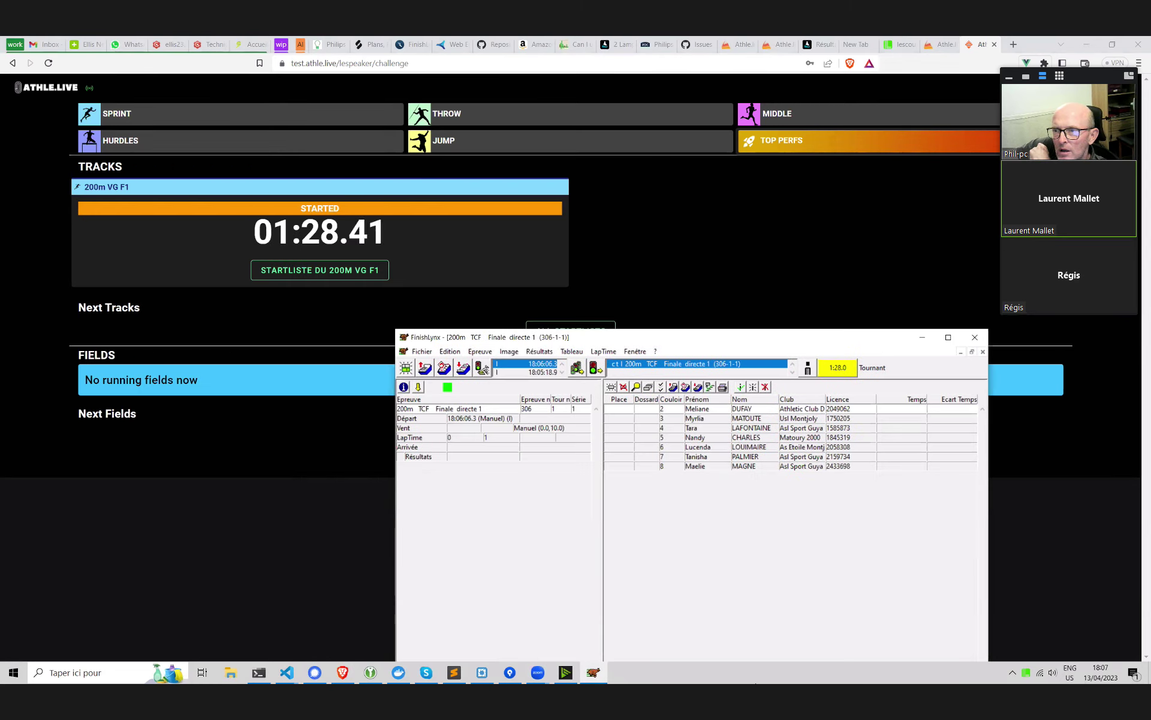
{"action": "left_click", "coordinate": [482, 368]}
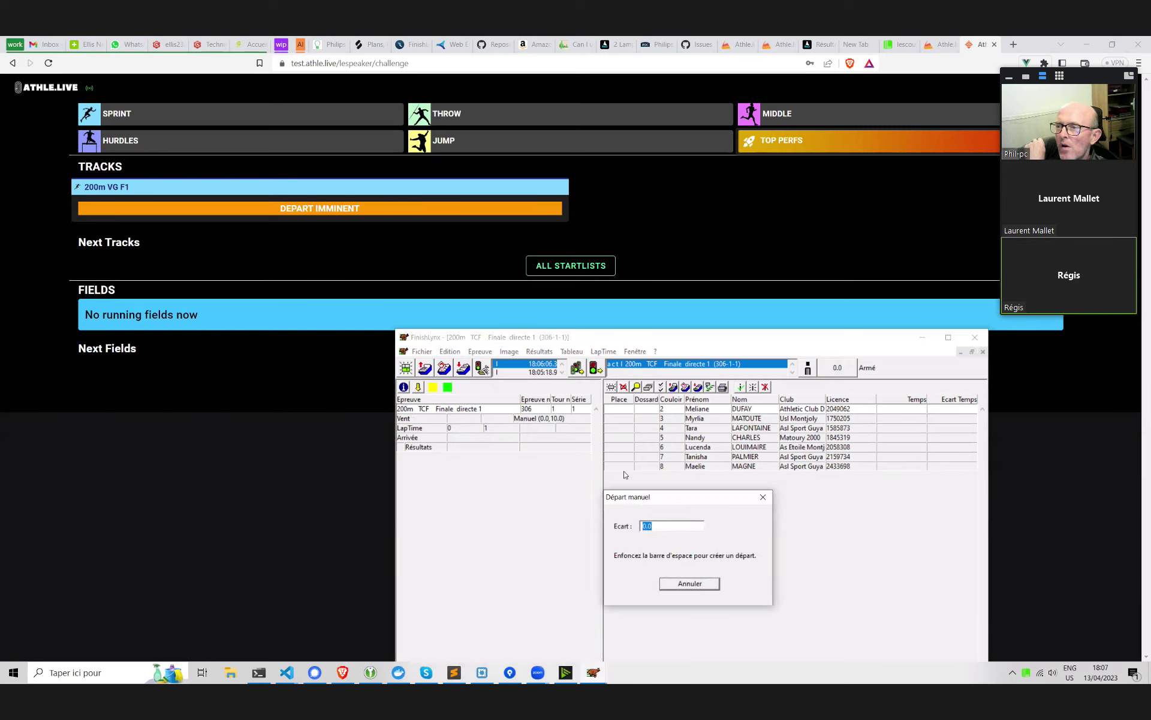
{"action": "left_click", "coordinate": [686, 583]}
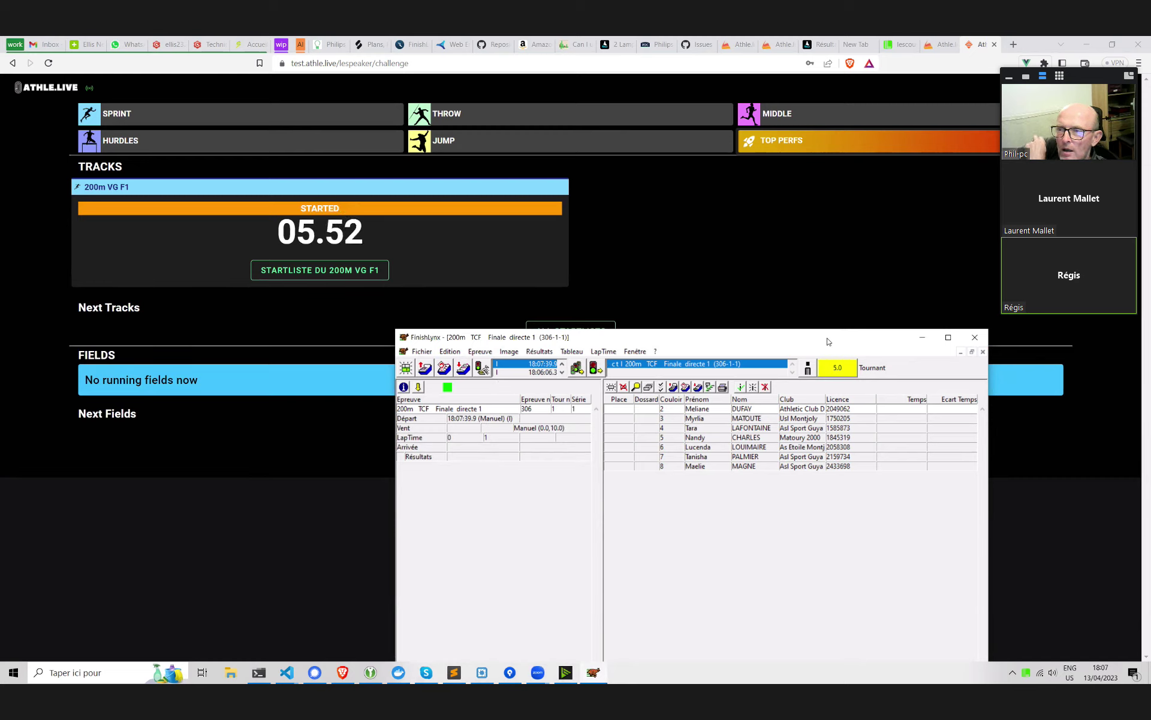
Reposition FinishLynx to watch the 200m VG F1 clock reach 01:13.54, then minimize it
{"action": "left_click_drag", "start_coordinate": [827, 341], "coordinate": [314, 260]}
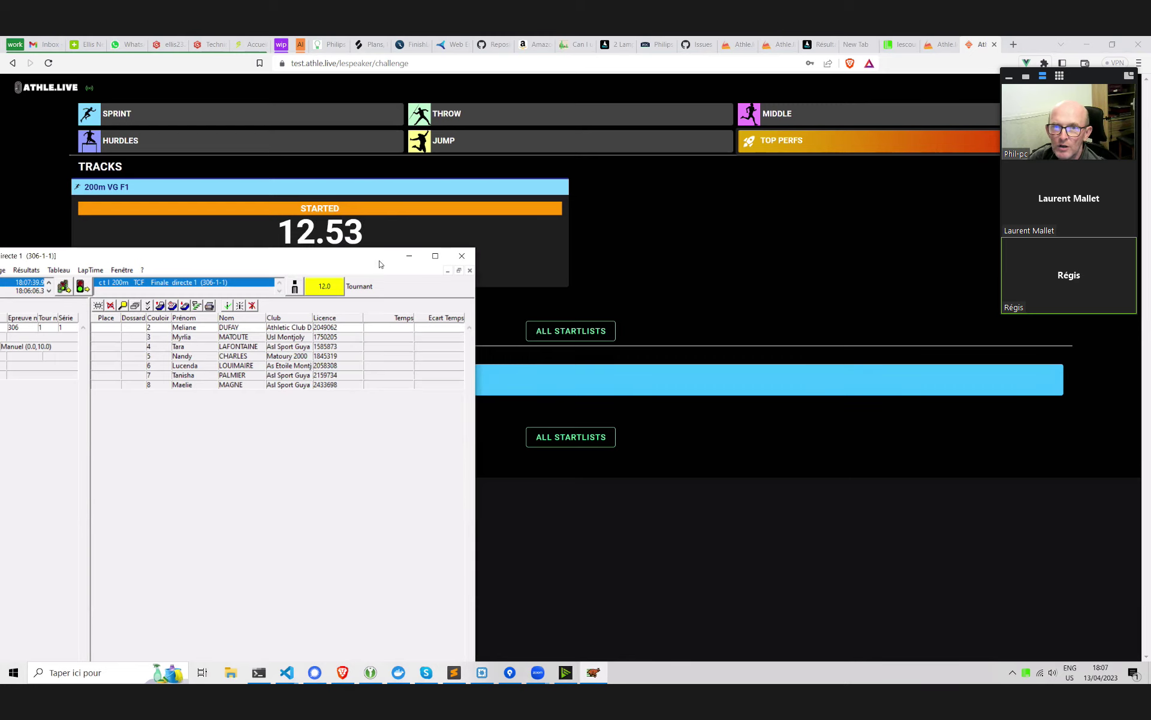
{"action": "left_click_drag", "start_coordinate": [380, 264], "coordinate": [1014, 177]}
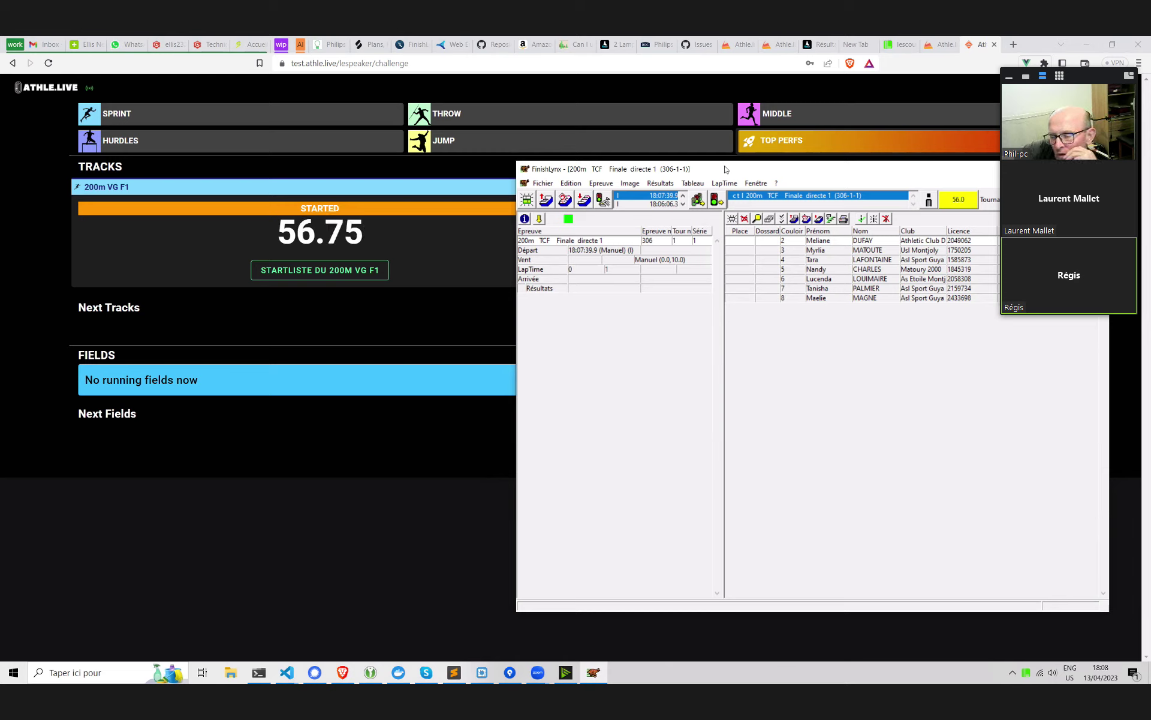
{"action": "left_click_drag", "start_coordinate": [724, 169], "coordinate": [638, 178]}
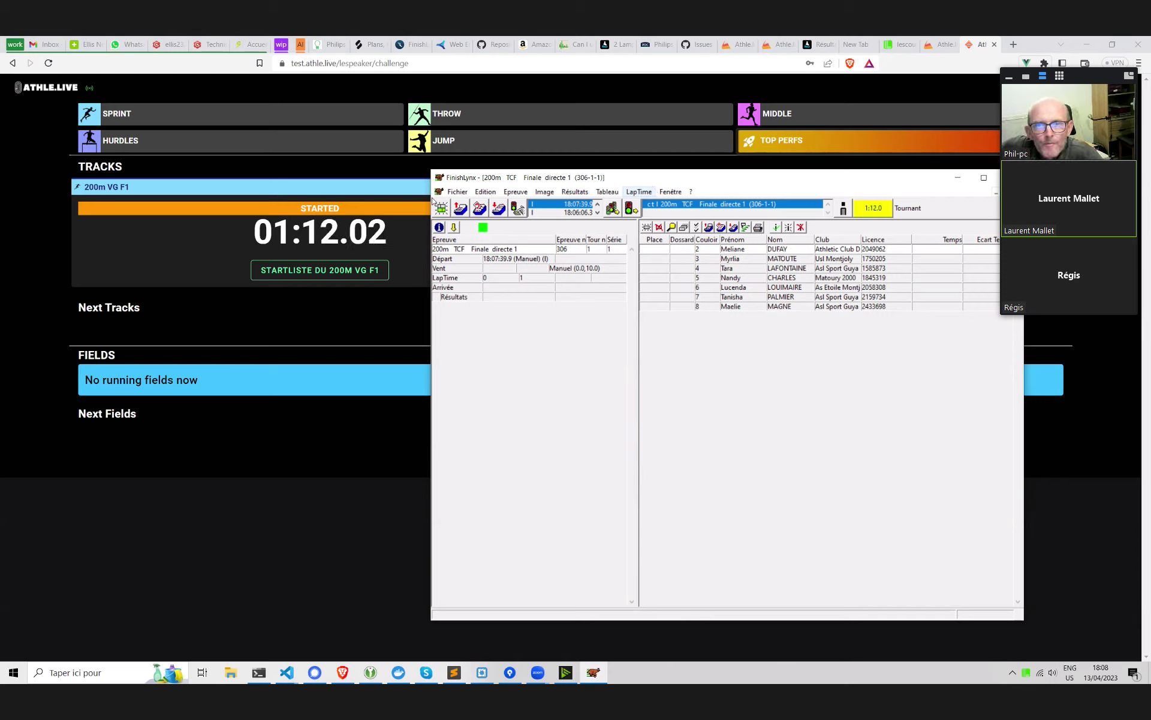
{"action": "left_click", "coordinate": [896, 40]}
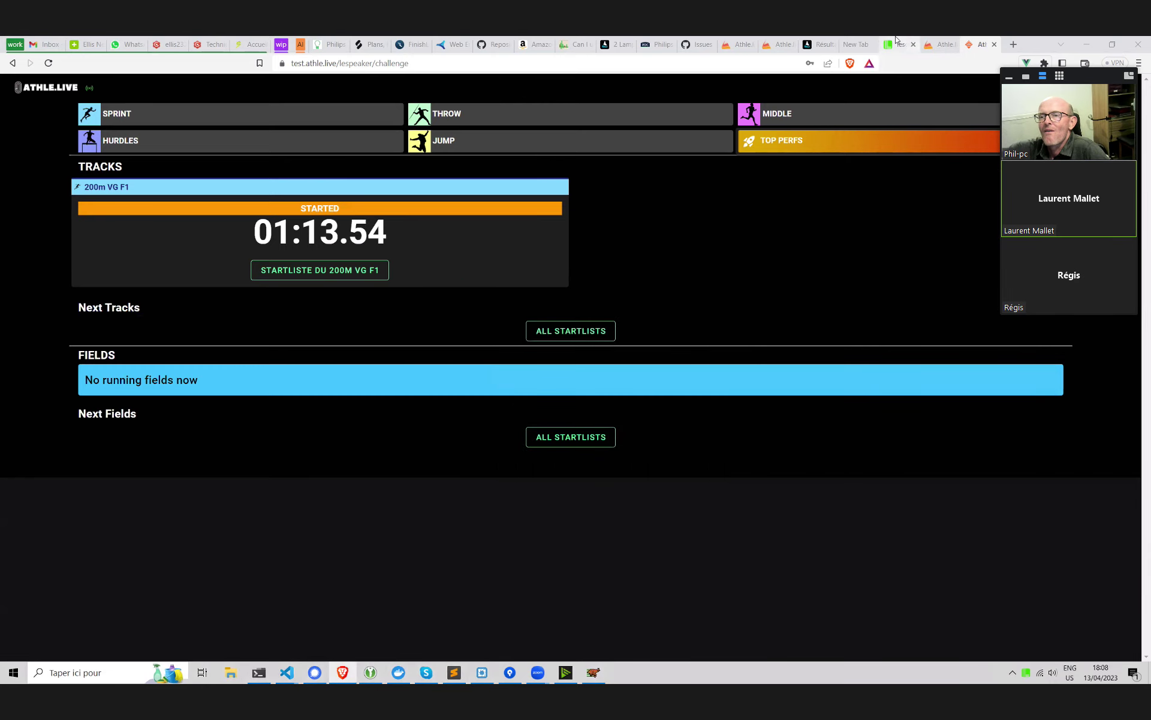
Generate test start lists adding TEST 800m TCF F1, TCM F1 and TCM F2
{"action": "left_click", "coordinate": [896, 40]}
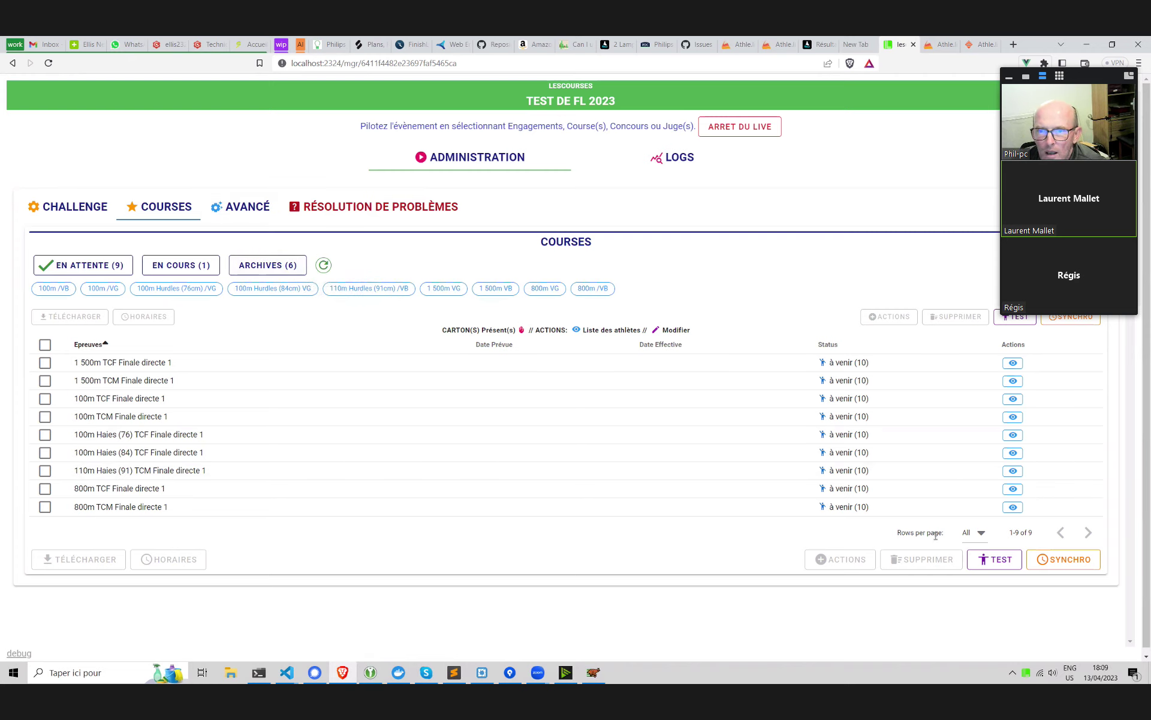
{"action": "left_click", "coordinate": [996, 559]}
{"action": "left_click", "coordinate": [701, 447]}
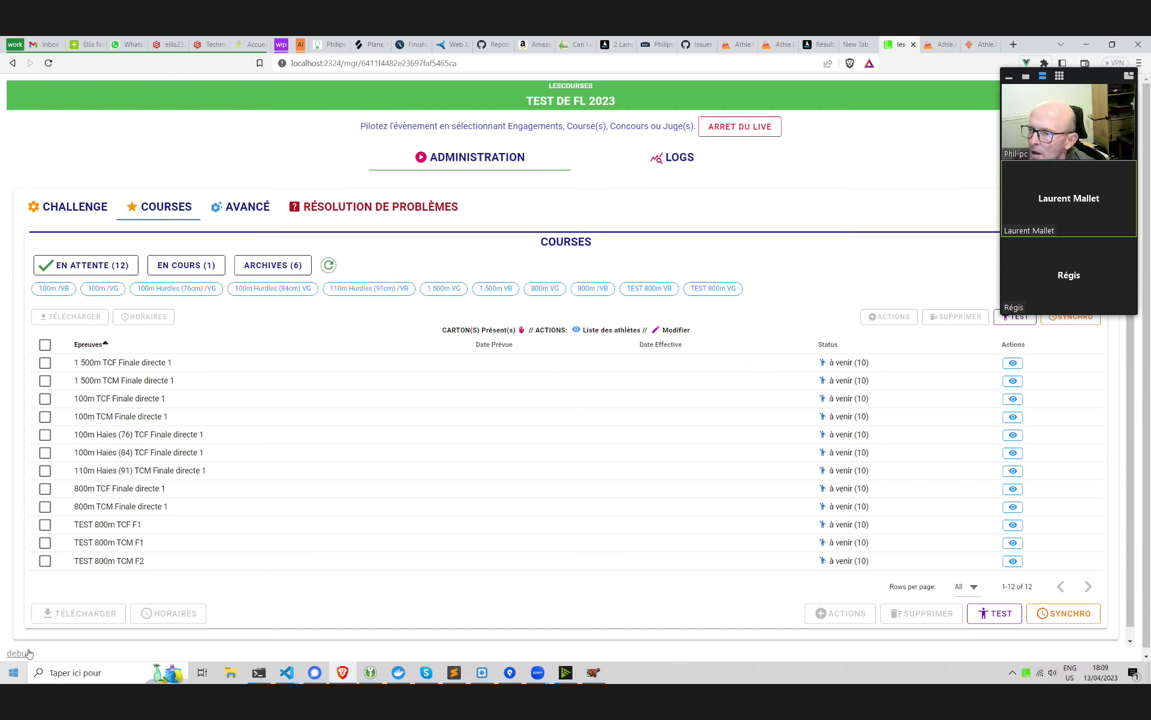
{"action": "left_click", "coordinate": [44, 525]}
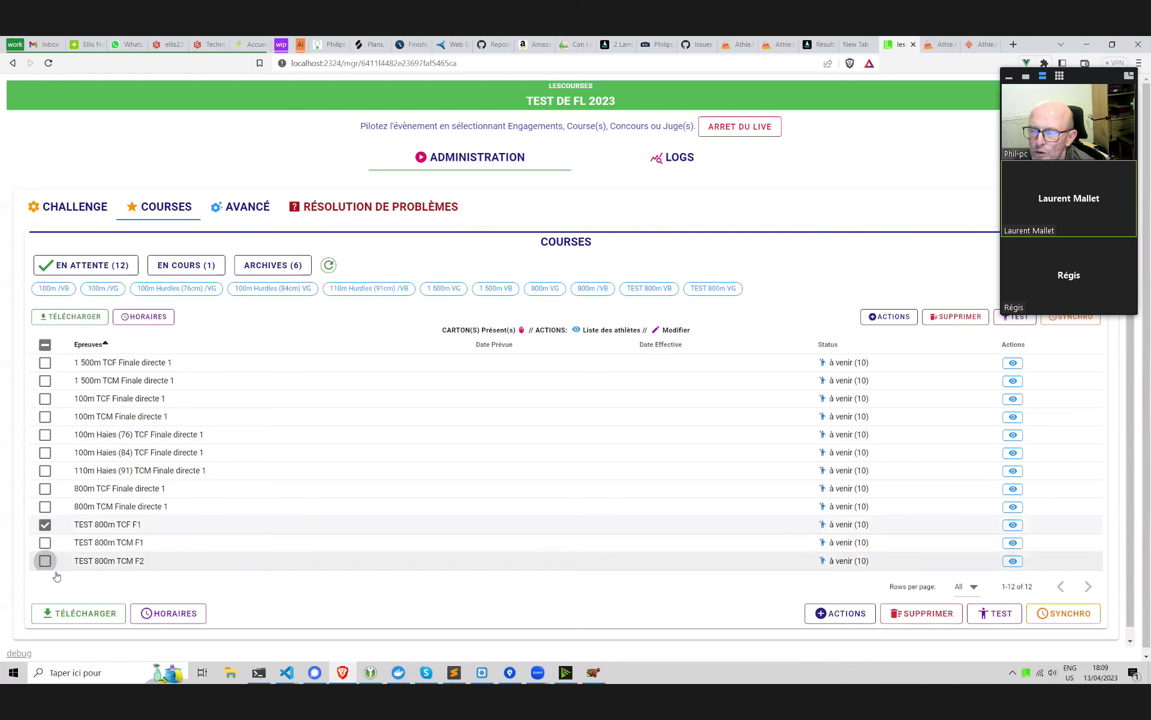
{"action": "left_click", "coordinate": [46, 524]}
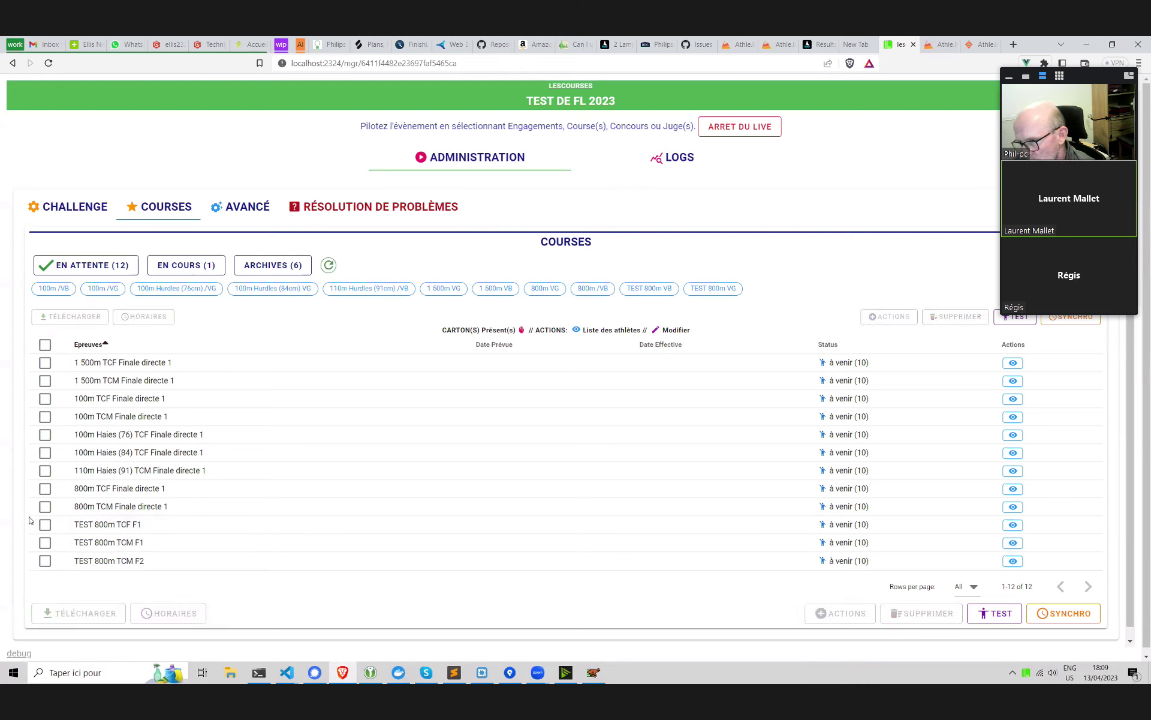